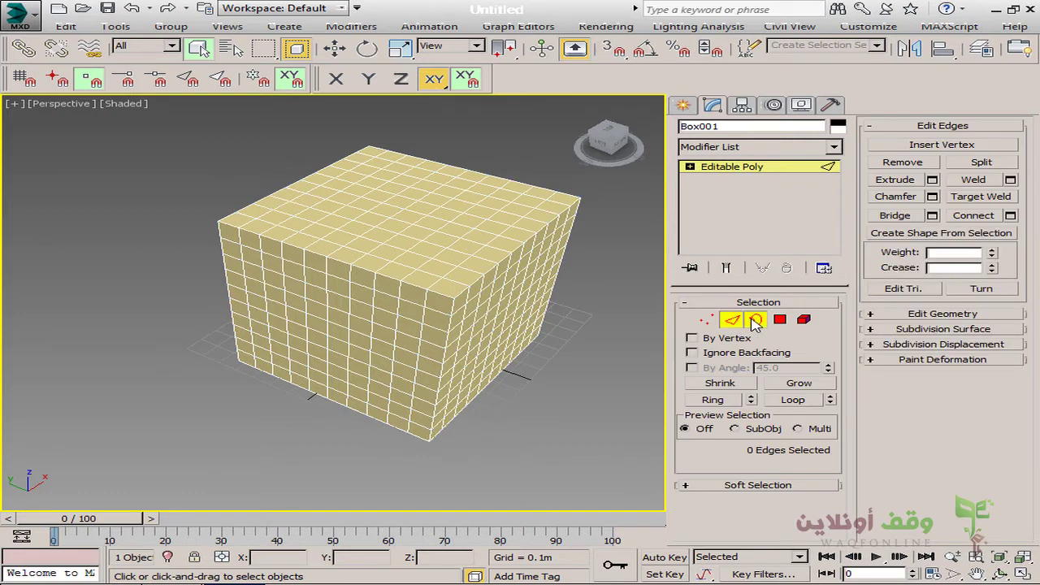
# Step: Step through the box's sub-object levels from vertex to element and examine the editing tools each level offers
pyautogui.click(752, 320)
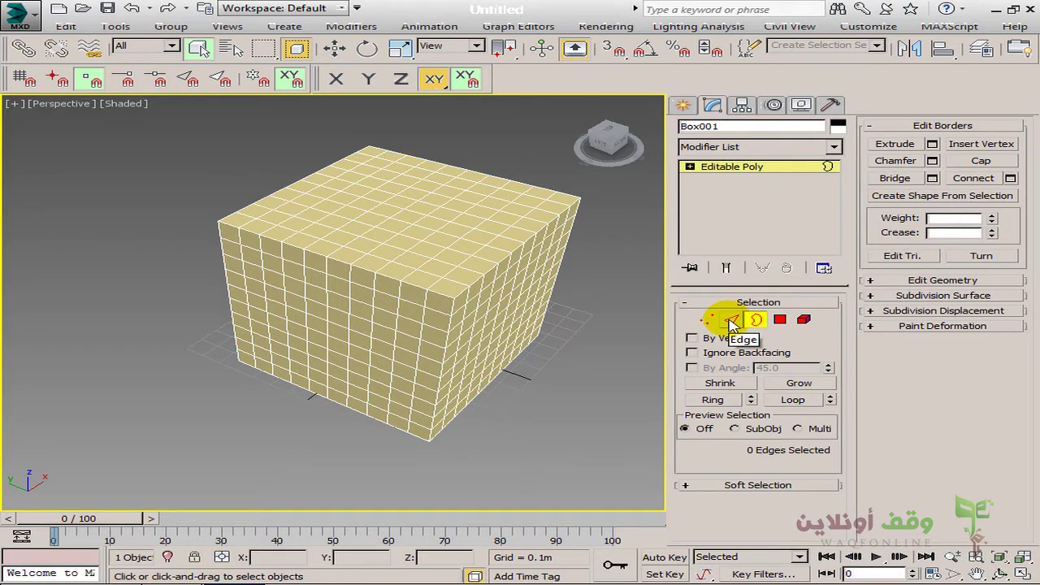
pyautogui.press('2')
pyautogui.press('3')
pyautogui.press('4')
pyautogui.press('5')
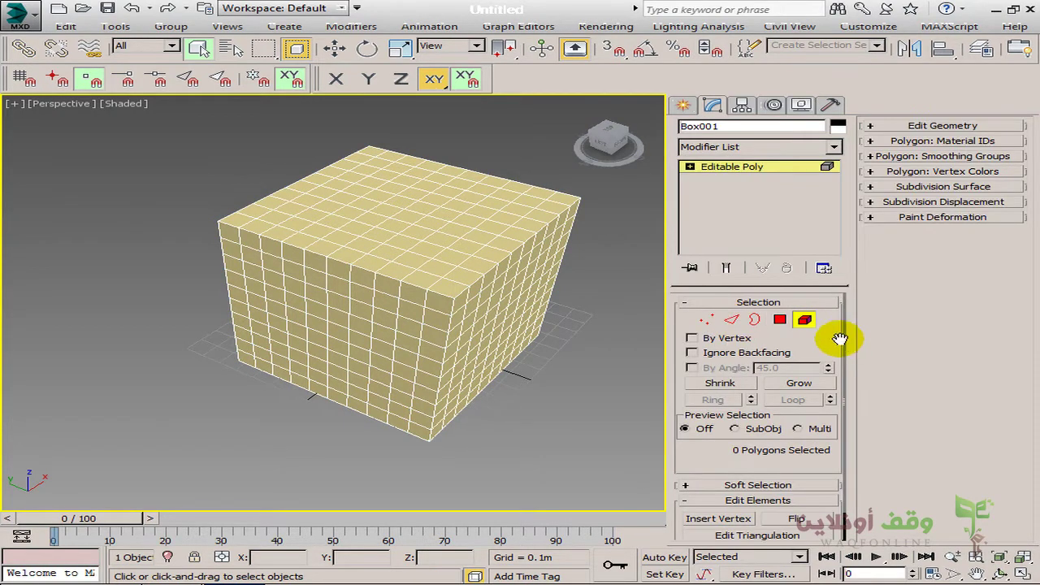
pyautogui.click(705, 319)
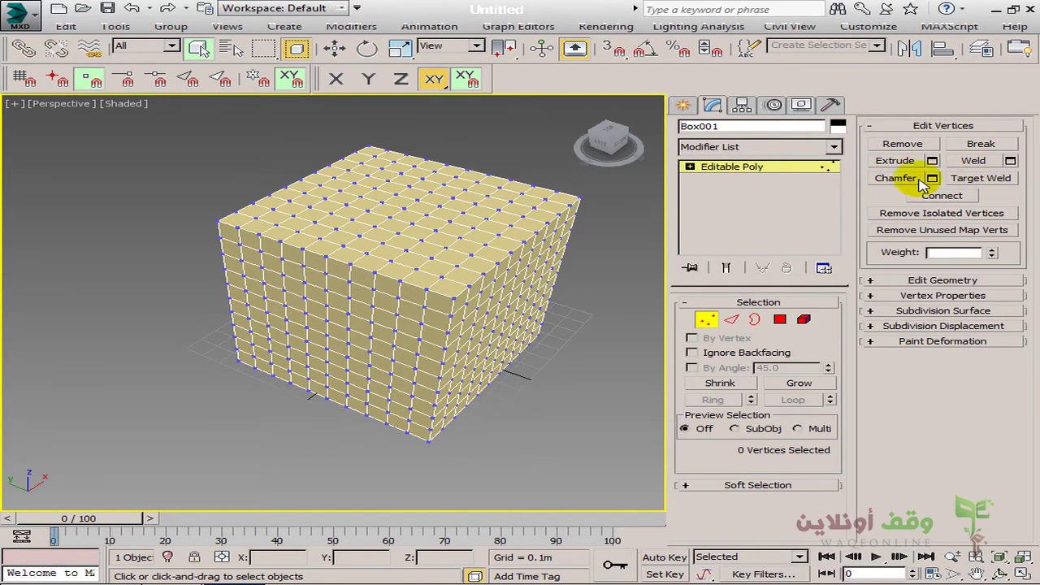
pyautogui.click(733, 320)
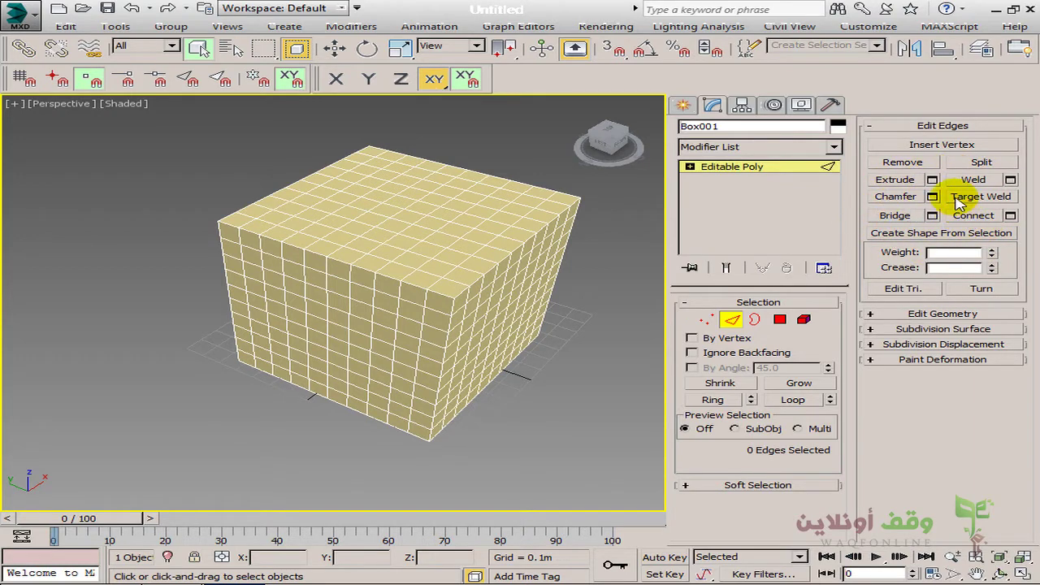
pyautogui.click(755, 319)
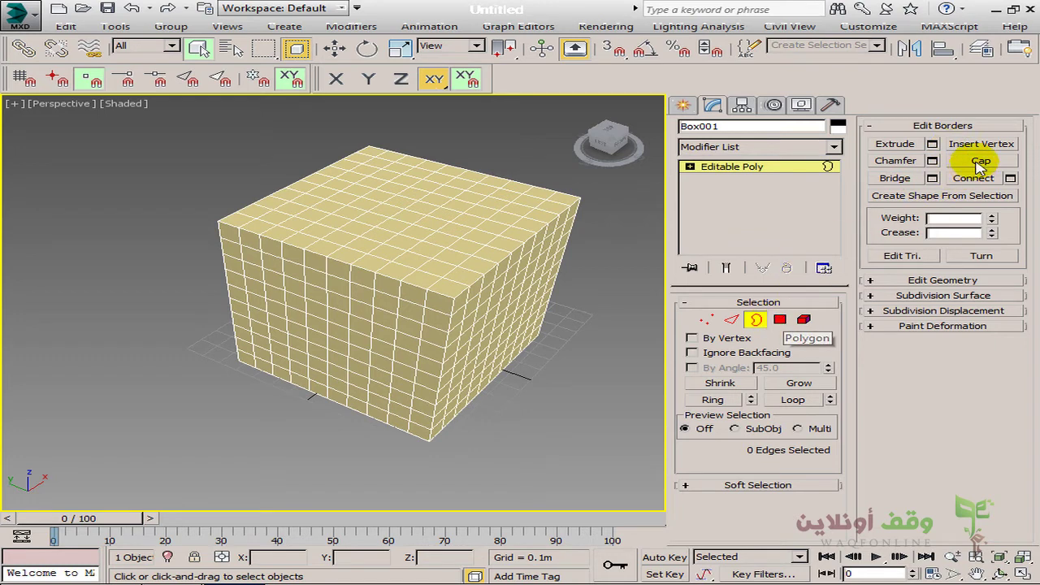
pyautogui.click(780, 319)
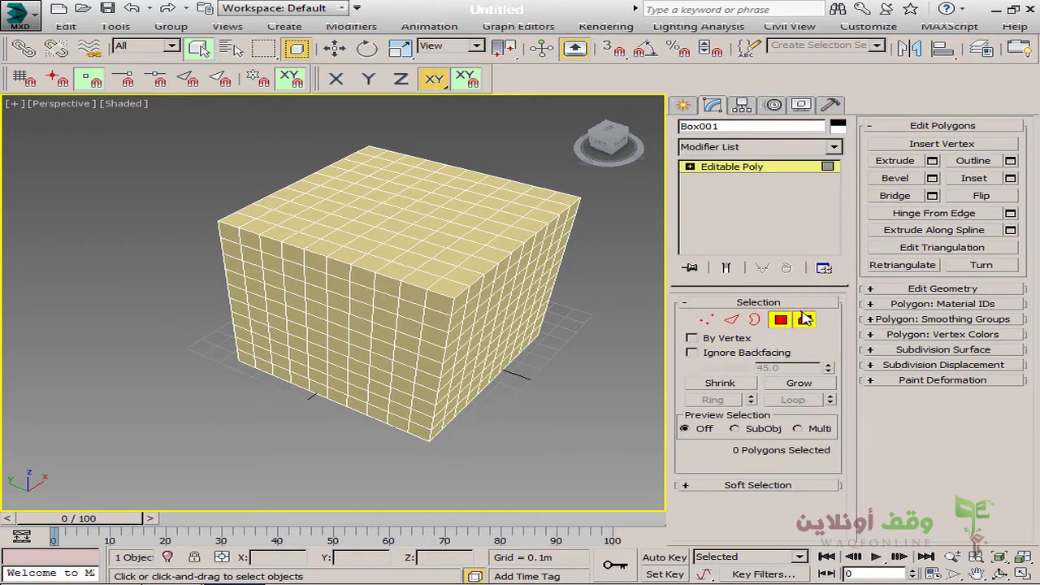
# Step: Switch the Editable Poly to Element level and select the entire box as one element
pyautogui.click(803, 319)
pyautogui.scroll(-1, 835, 348)
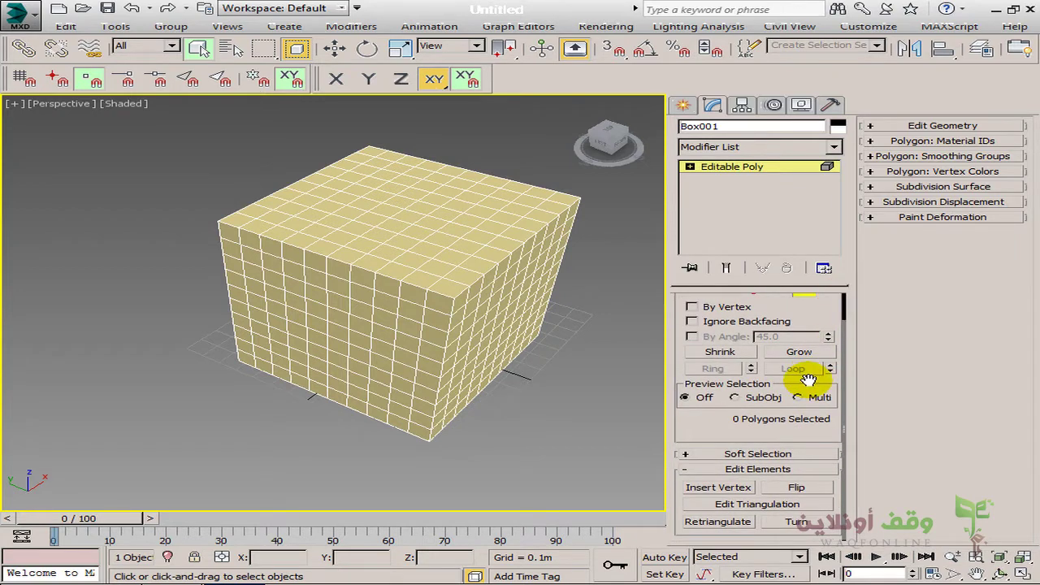
pyautogui.click(508, 316)
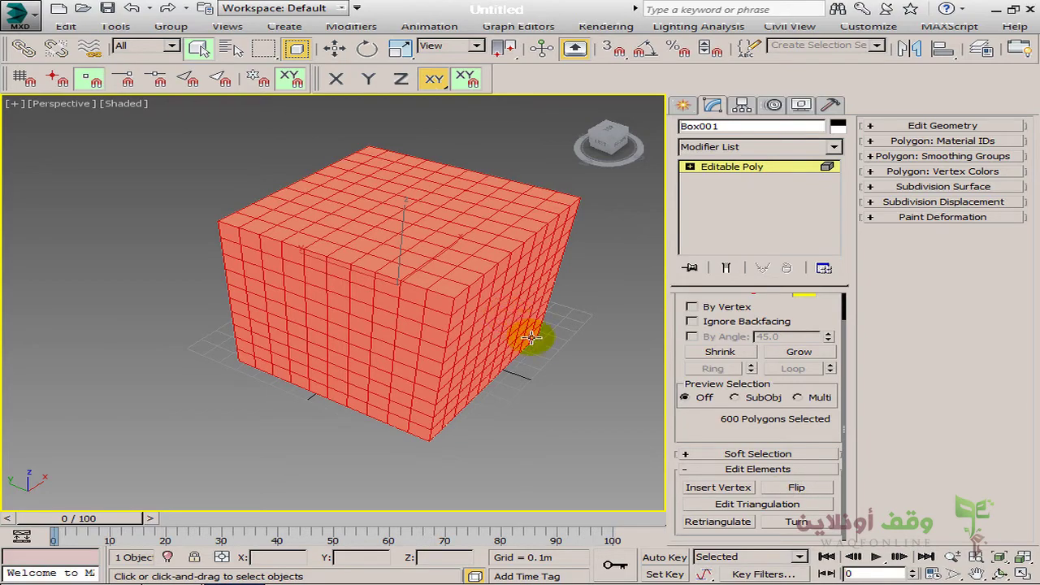
# Step: Try flipping the normals of the selected box element, and flip them back
pyautogui.moveTo(558, 402)
pyautogui.keyDown('alt'); pyautogui.mouseDown(button='middle')
pyautogui.moveTo(529, 372)
pyautogui.moveTo(529, 414)
pyautogui.moveTo(542, 398)
pyautogui.moveTo(534, 408)
pyautogui.moveTo(531, 392)
pyautogui.moveTo(540, 402)
pyautogui.mouseUp(button='middle'); pyautogui.keyUp('alt')
pyautogui.click(797, 487)
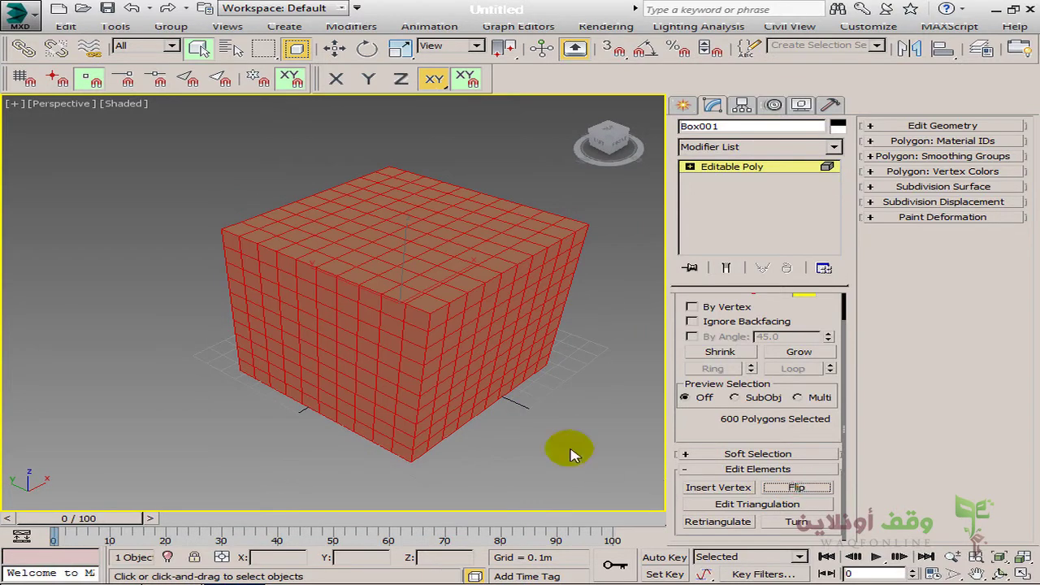
pyautogui.scroll(2, 796, 403)
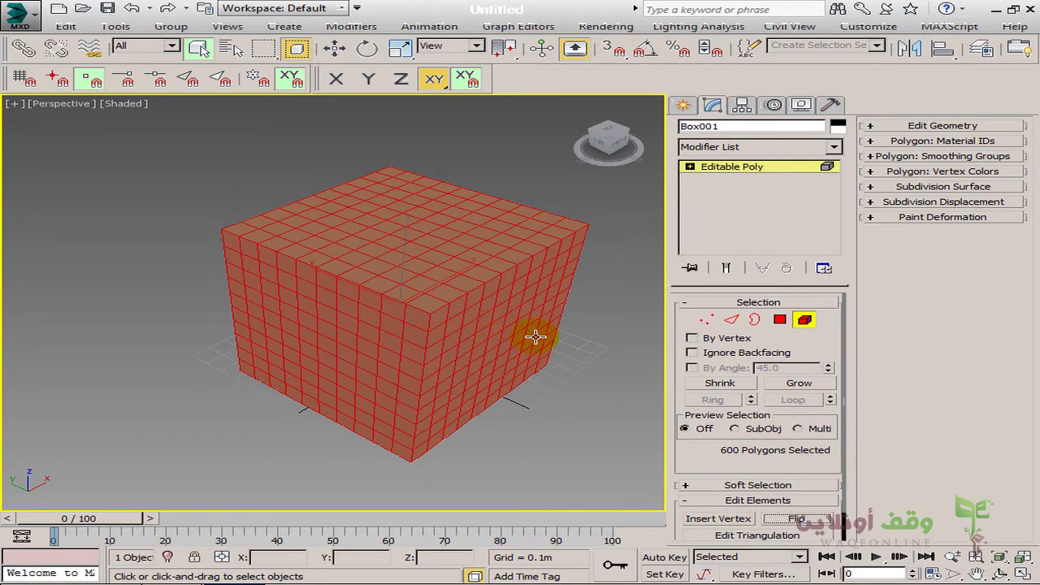
pyautogui.moveTo(803, 461); pyautogui.dragTo(812, 423)
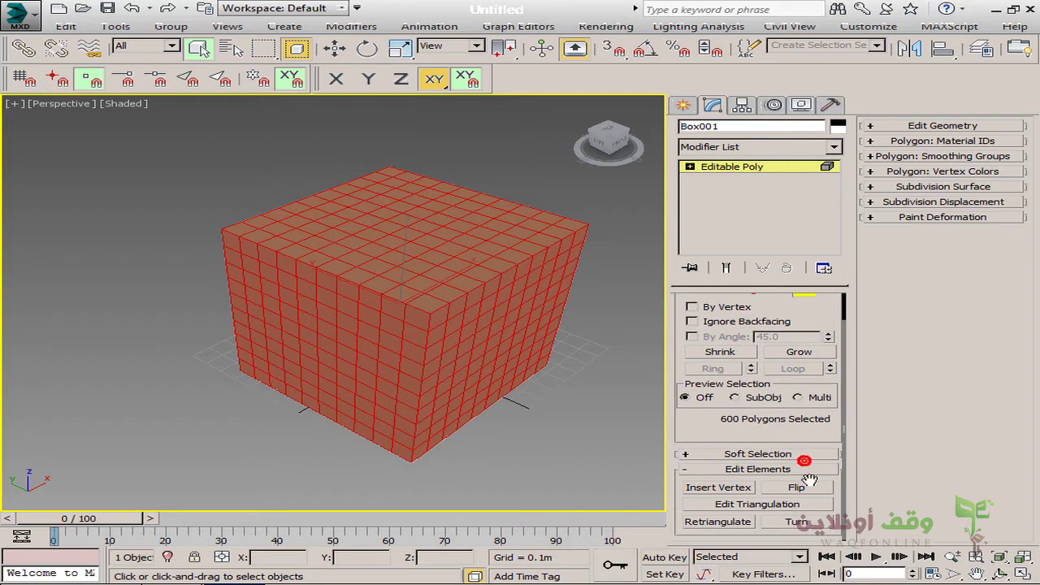
pyautogui.click(813, 489)
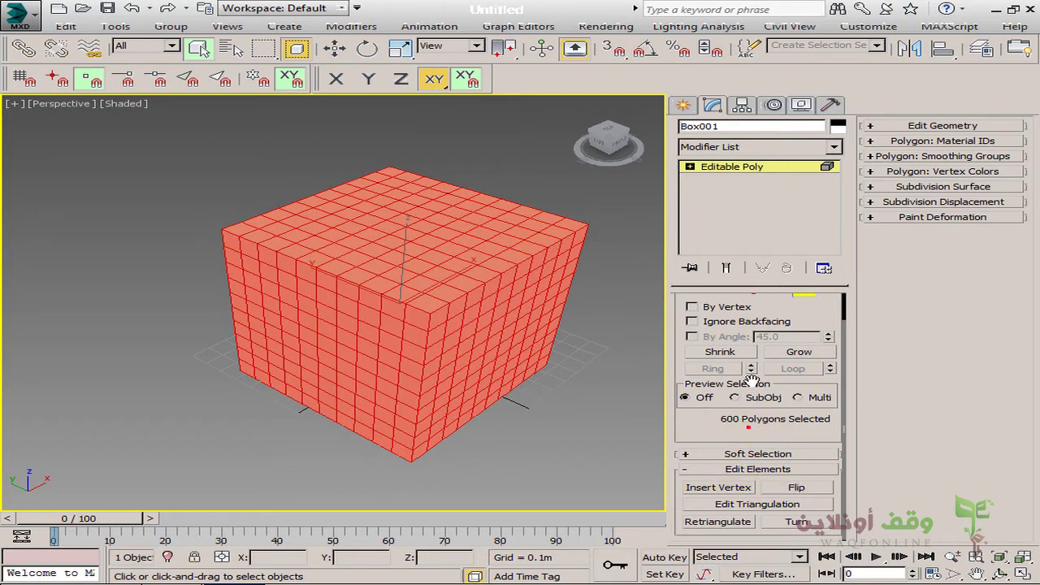
# Step: Insert four vertices in polygons on the box's side face, and briefly show the mesh triangulation with Edit Triangulation
pyautogui.click(718, 487)
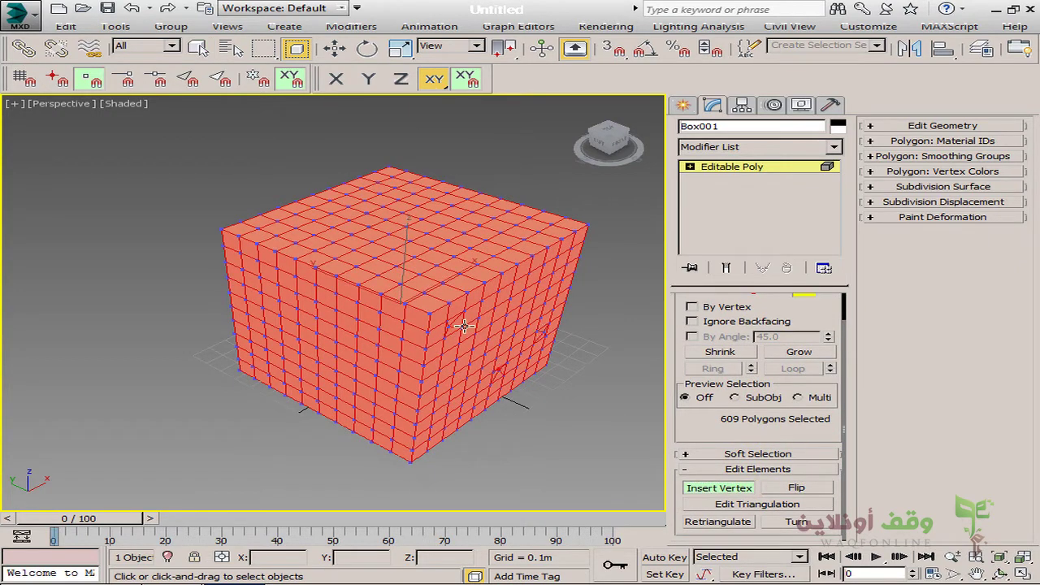
pyautogui.click(757, 505)
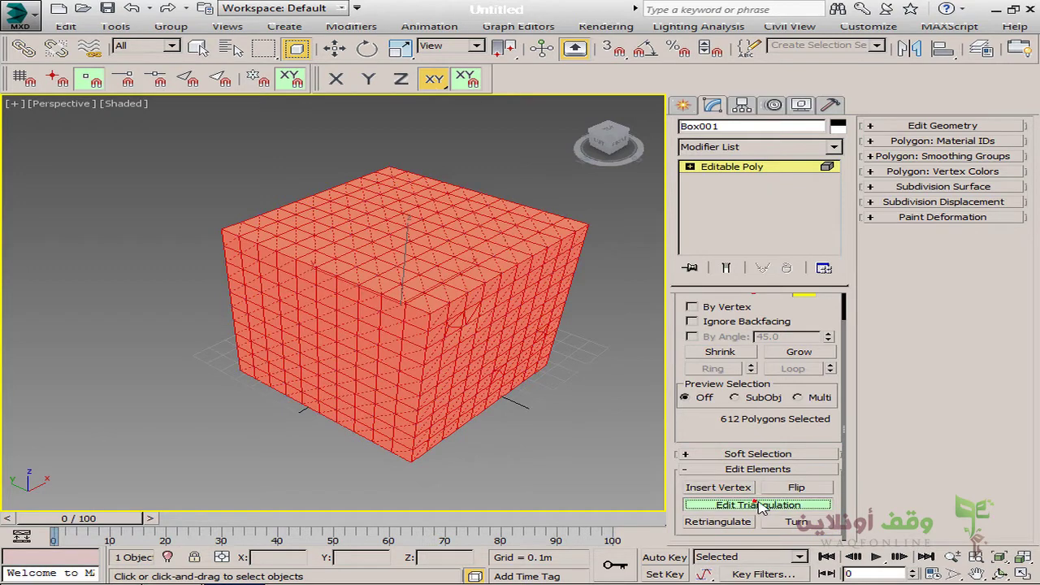
pyautogui.click(810, 505)
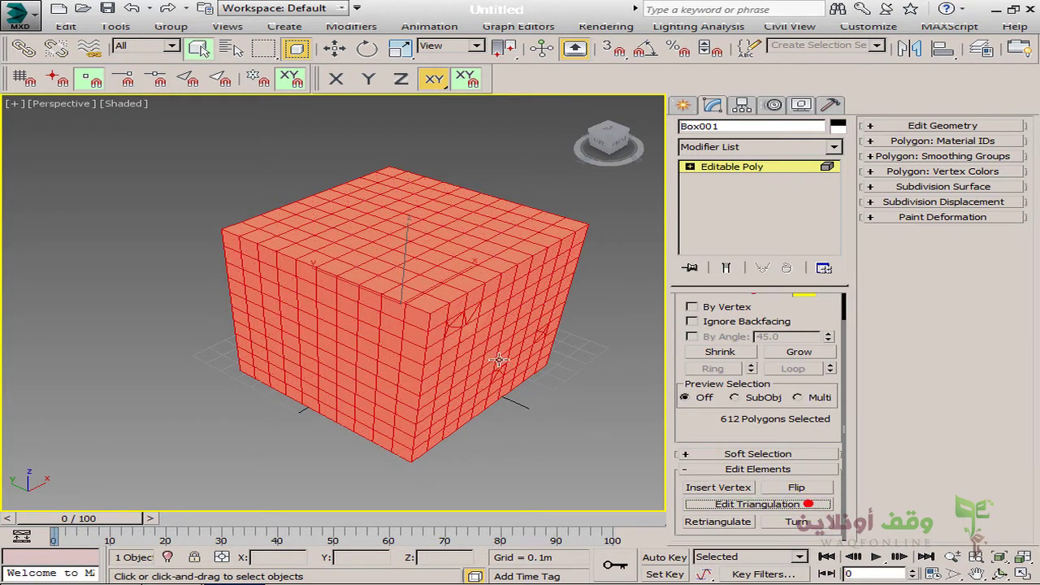
pyautogui.moveTo(498, 361); pyautogui.dragTo(514, 376, button='middle')
pyautogui.moveTo(711, 437); pyautogui.dragTo(711, 423)
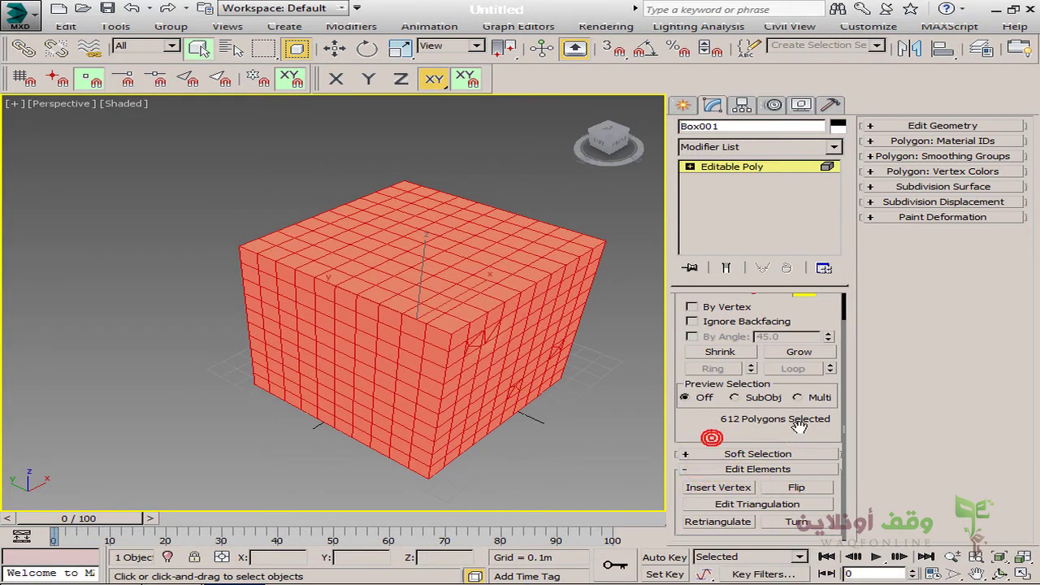
pyautogui.moveTo(822, 311); pyautogui.dragTo(835, 395)
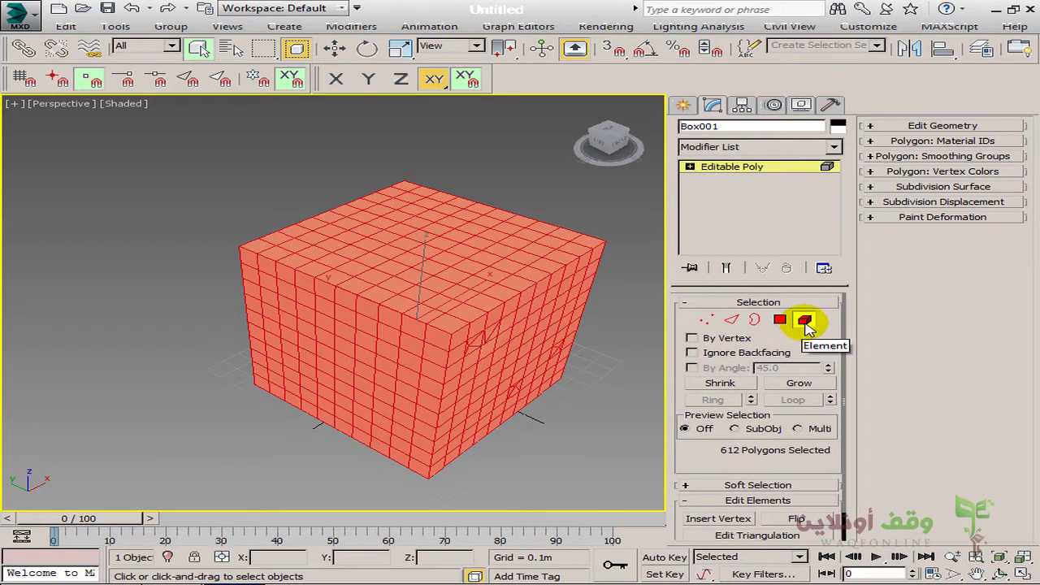
# Step: Create a second box about 1.52 m long and 0.75 m wide, standing apart to the left of the original
pyautogui.moveTo(514, 388); pyautogui.dragTo(689, 395, button='middle')
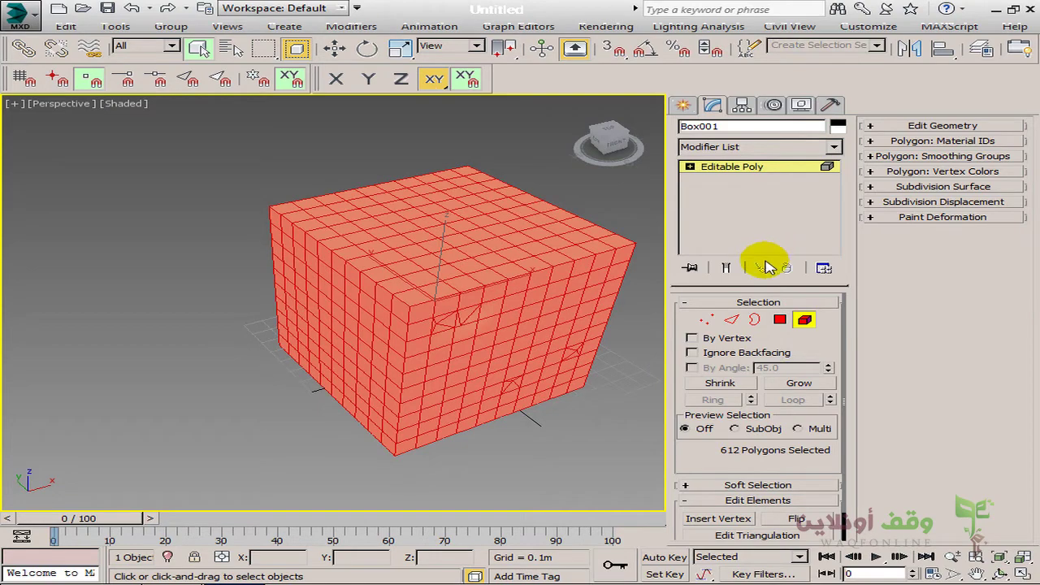
pyautogui.click(684, 105)
pyautogui.click(719, 203)
pyautogui.moveTo(363, 317); pyautogui.dragTo(402, 299, button='middle')
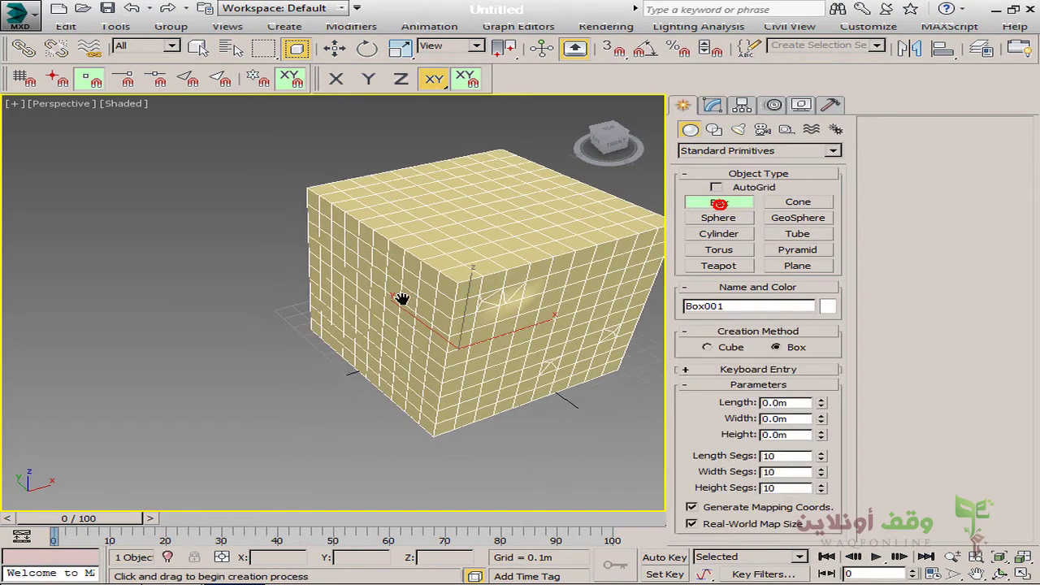
pyautogui.scroll(-3, 358, 299)
pyautogui.moveTo(158, 306); pyautogui.dragTo(128, 455)
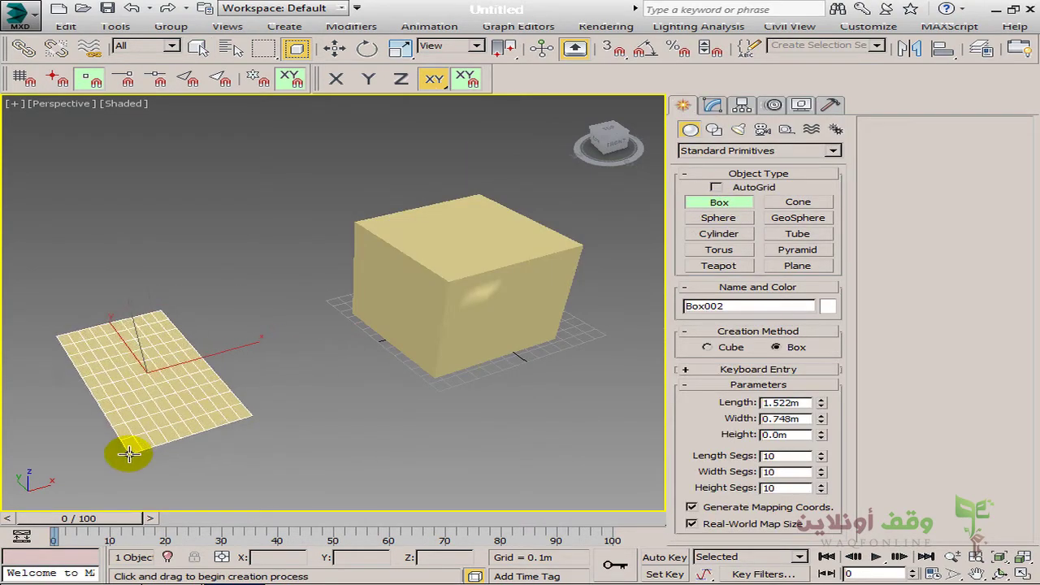
pyautogui.click(181, 353)
# Step: Create a third box in front of the original box and finish box creation
pyautogui.moveTo(439, 404); pyautogui.dragTo(352, 341, button='middle')
pyautogui.scroll(-3, 353, 342)
pyautogui.moveTo(346, 377); pyautogui.dragTo(293, 477)
pyautogui.click(326, 401)
pyautogui.rightClick(327, 401)
# Step: Select the original box, Box001, and open its Editable Poly modifier settings at Element level
pyautogui.click(396, 282)
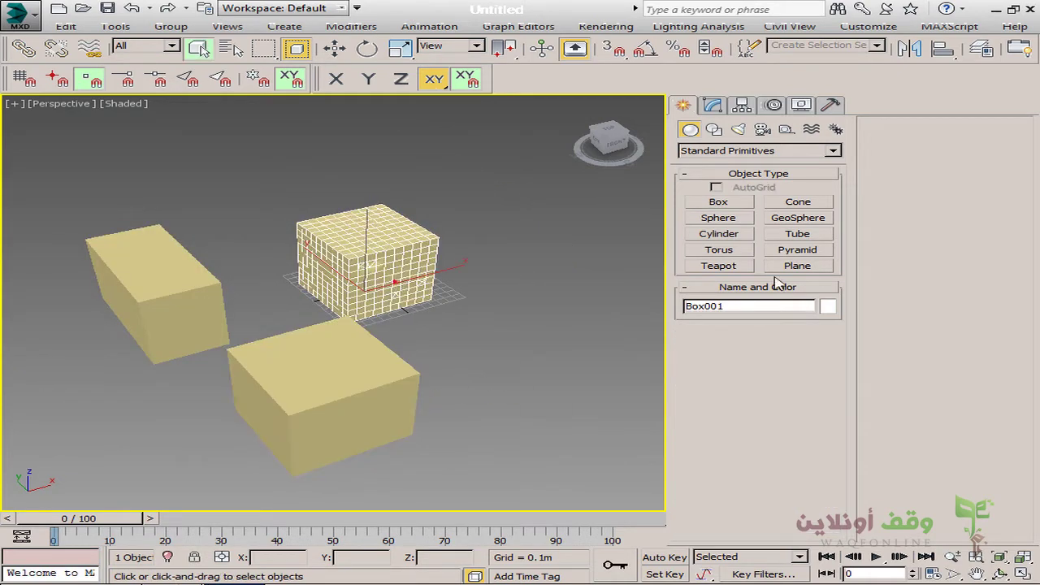
pyautogui.click(712, 107)
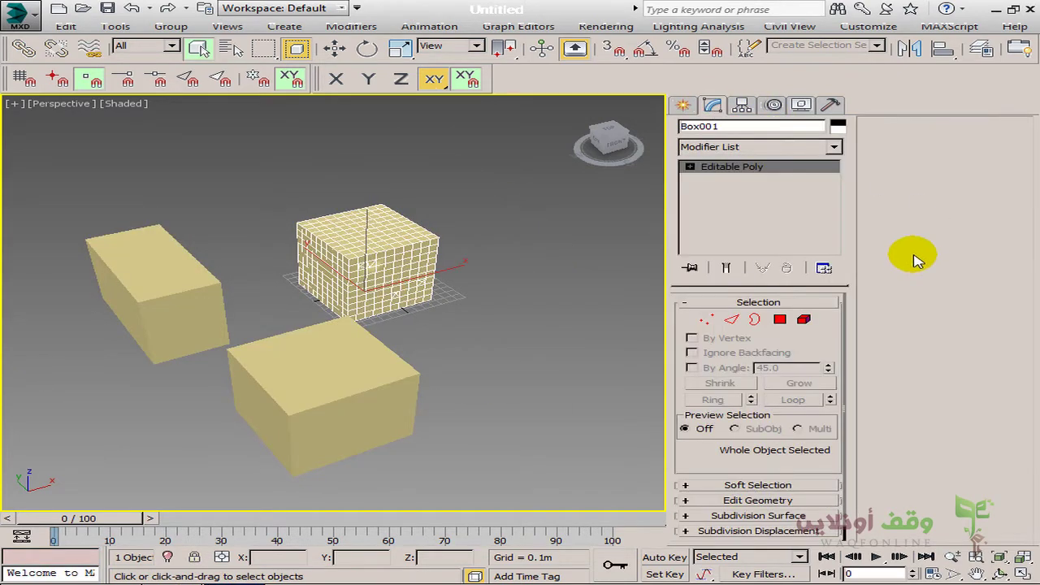
pyautogui.moveTo(829, 327); pyautogui.dragTo(835, 279)
pyautogui.scroll(1, 800, 313)
pyautogui.click(803, 319)
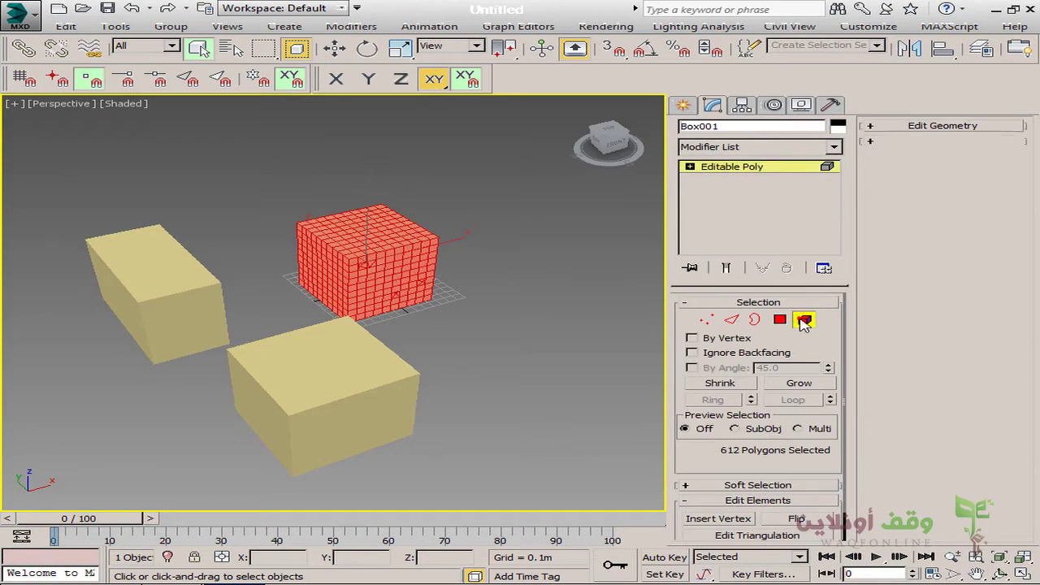
# Step: Check the attach list of available objects, close it, and attach both new boxes to Box001 directly in the viewport
pyautogui.click(942, 125)
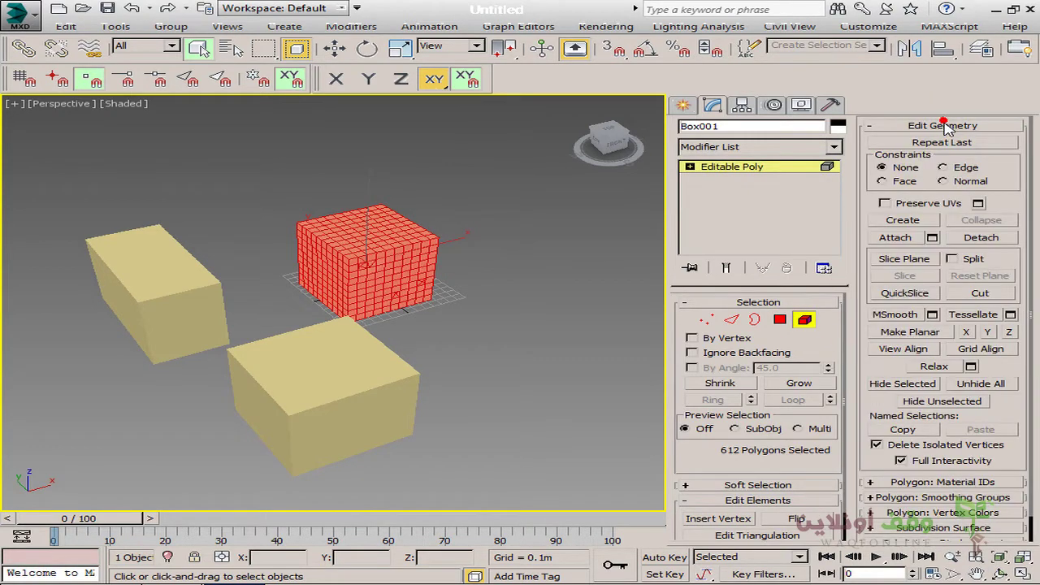
pyautogui.scroll(-1, 1011, 183)
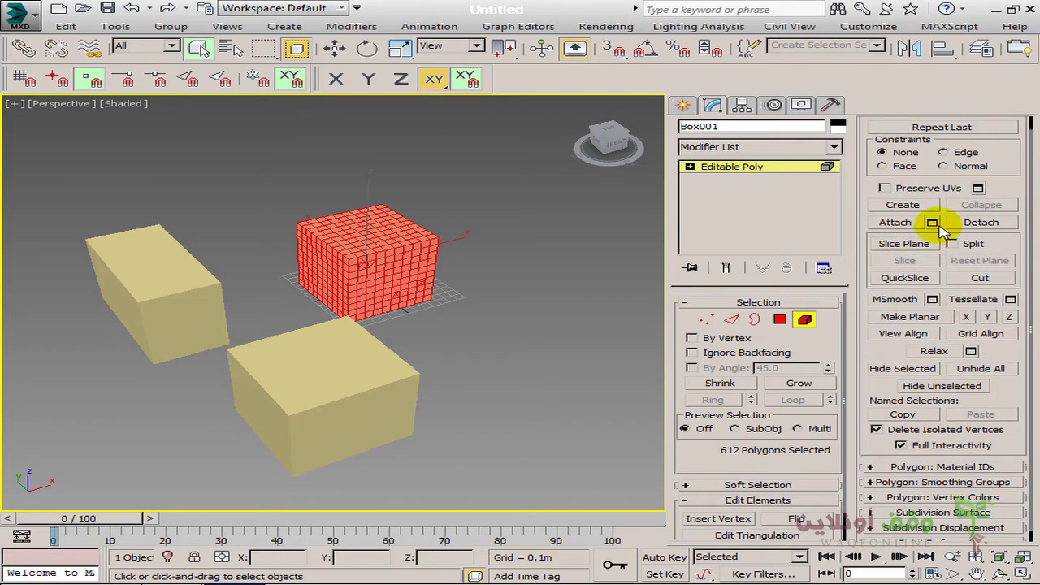
pyautogui.click(932, 224)
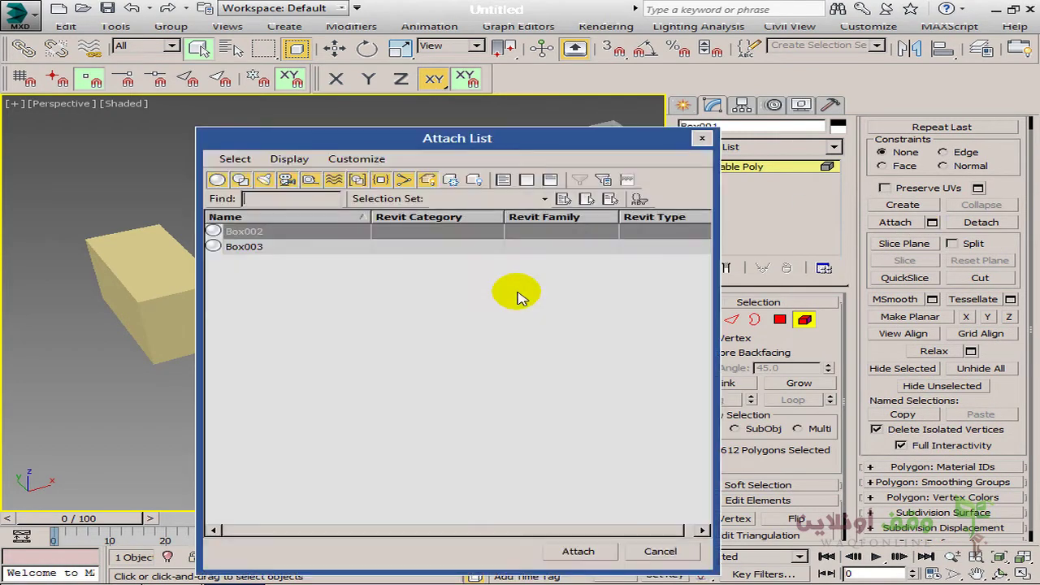
pyautogui.click(701, 139)
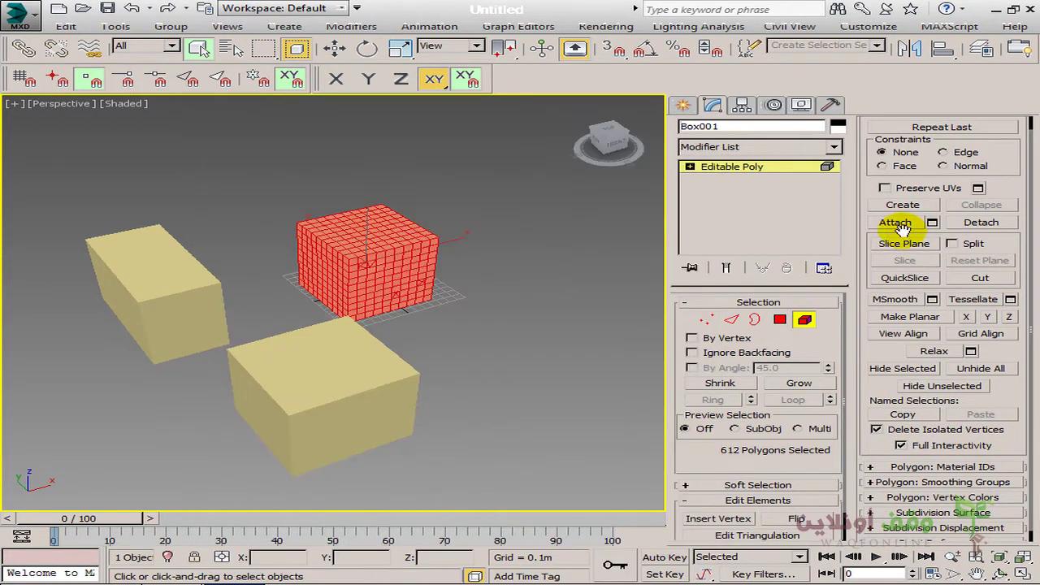
pyautogui.click(285, 423)
pyautogui.click(203, 326)
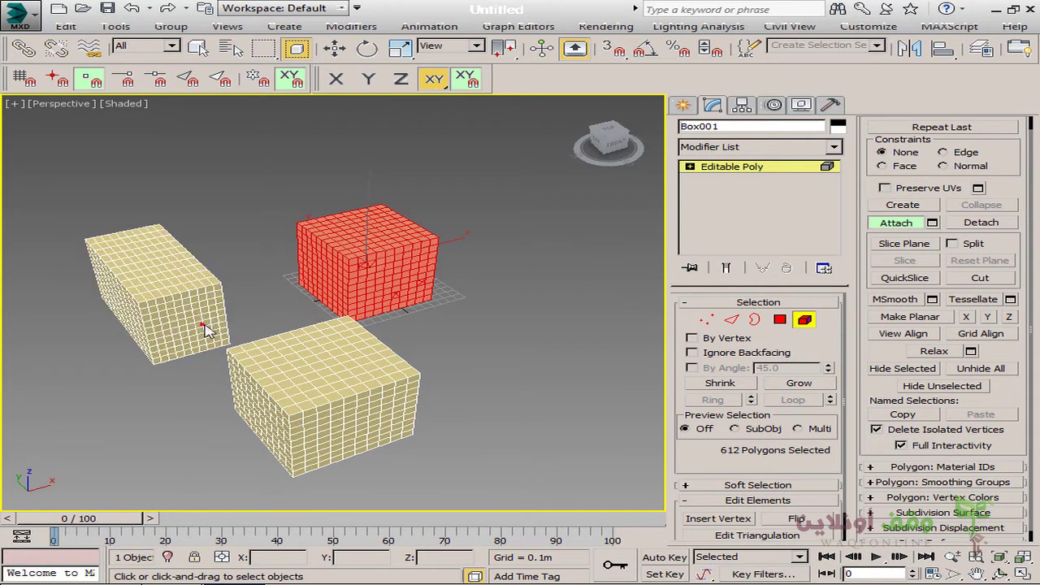
pyautogui.press('w')
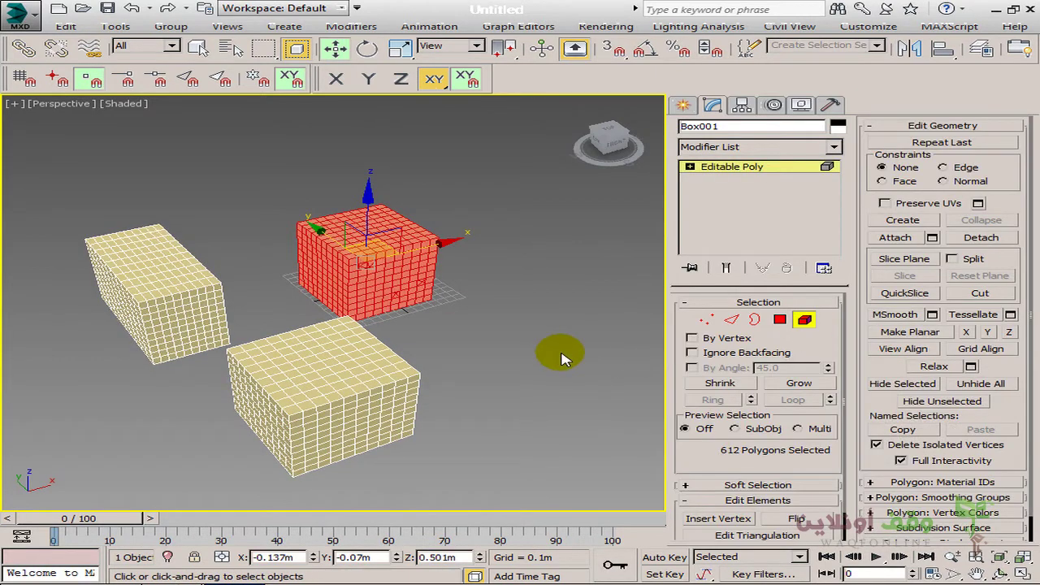
# Step: Leave Element level and pick the front box to check that the attached boxes behave as one object
pyautogui.click(560, 358)
pyautogui.click(804, 319)
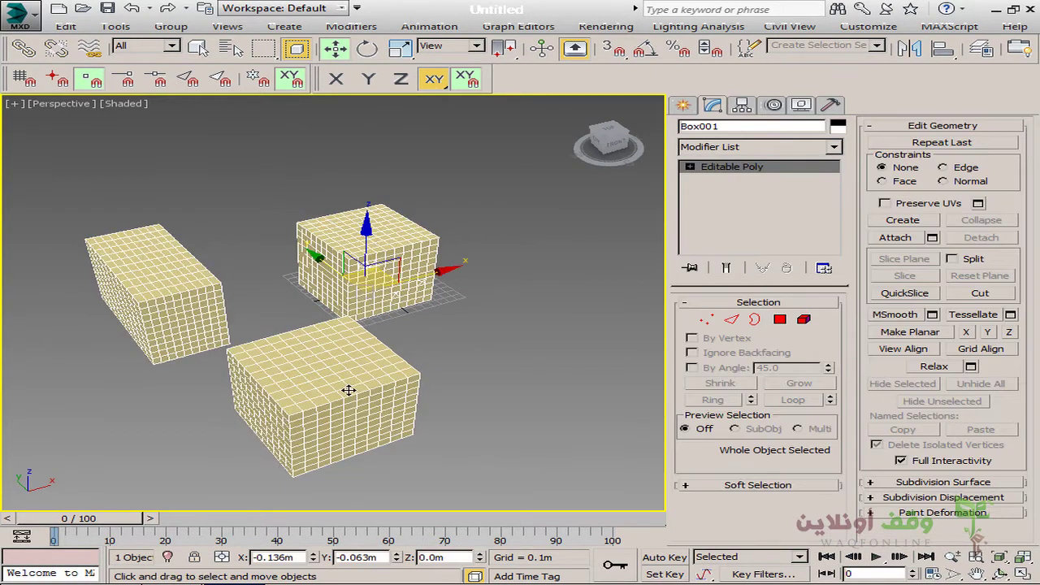
pyautogui.press('q')
pyautogui.click(324, 394)
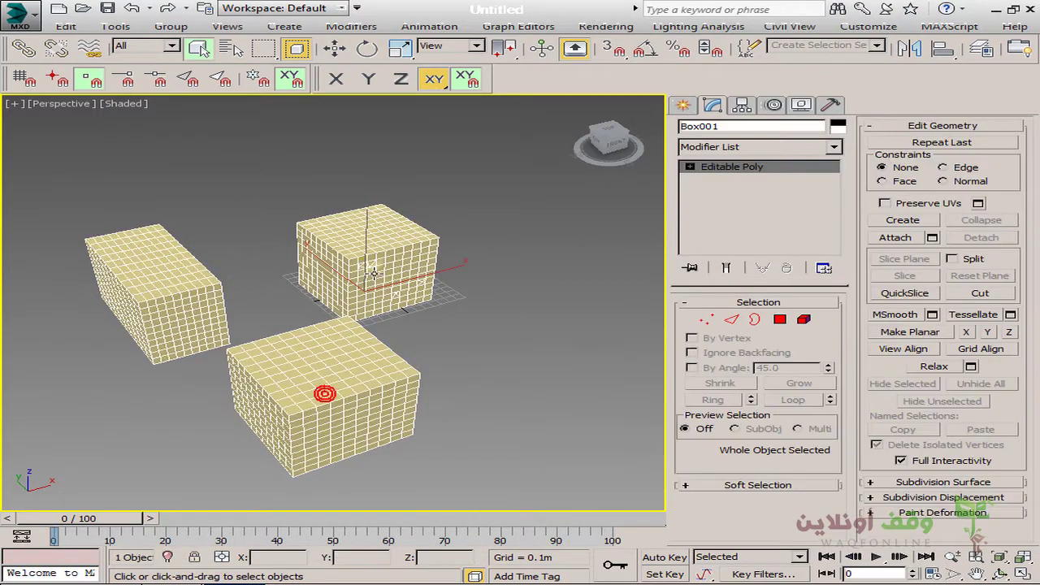
# Step: Enter Element level and select the original, left and front boxes in turn to check they are separate elements
pyautogui.click(804, 319)
pyautogui.click(411, 274)
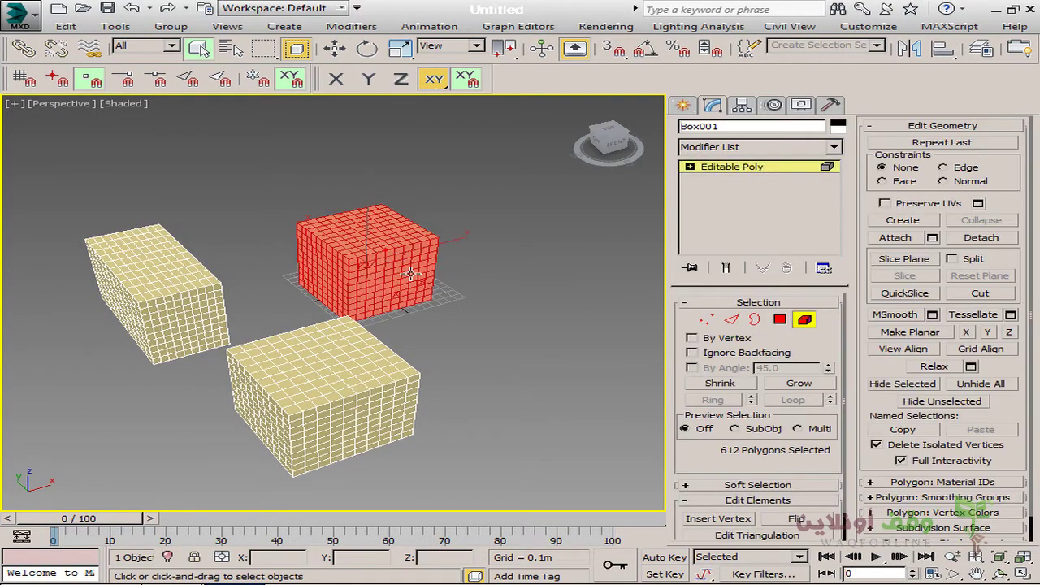
pyautogui.click(347, 379)
pyautogui.doubleClick(388, 283)
pyautogui.doubleClick(138, 317)
pyautogui.doubleClick(362, 380)
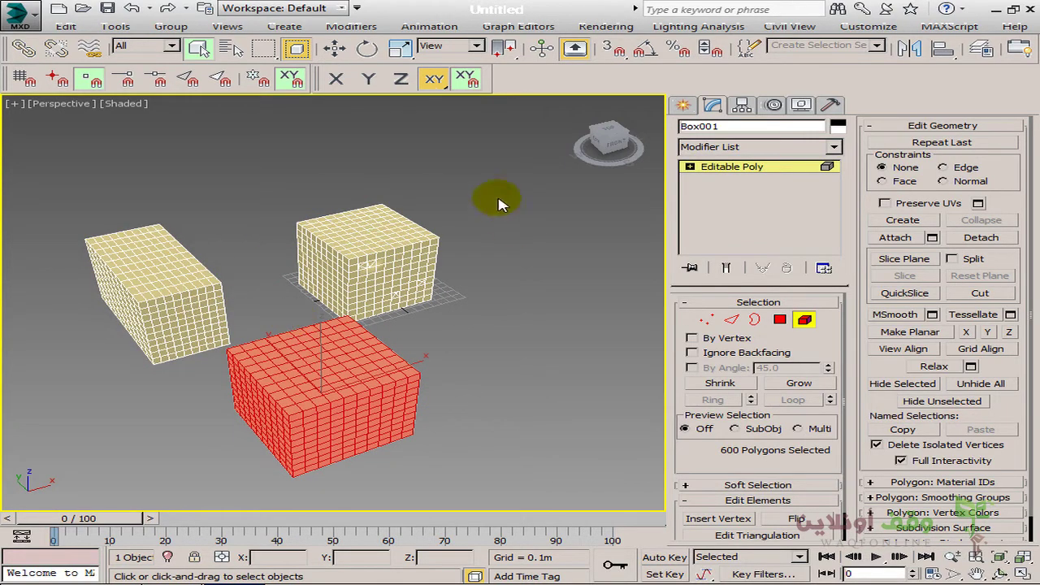
# Step: Toggle Element level off and on, and select the left, original and front boxes in turn, ending on the front box
pyautogui.click(804, 319)
pyautogui.click(804, 319)
pyautogui.doubleClick(167, 320)
pyautogui.doubleClick(335, 281)
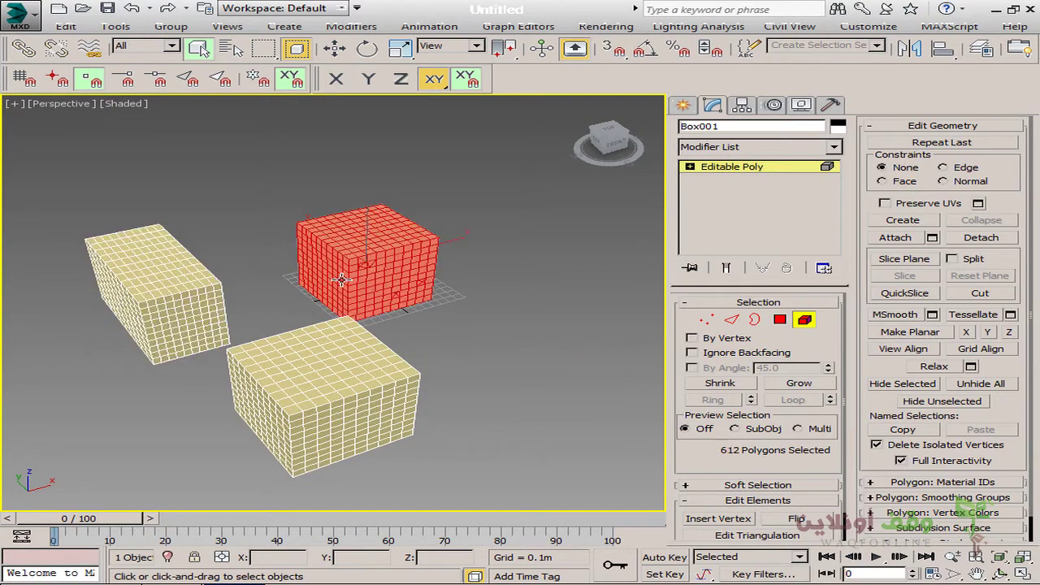
pyautogui.doubleClick(387, 370)
pyautogui.scroll(-2, 792, 342)
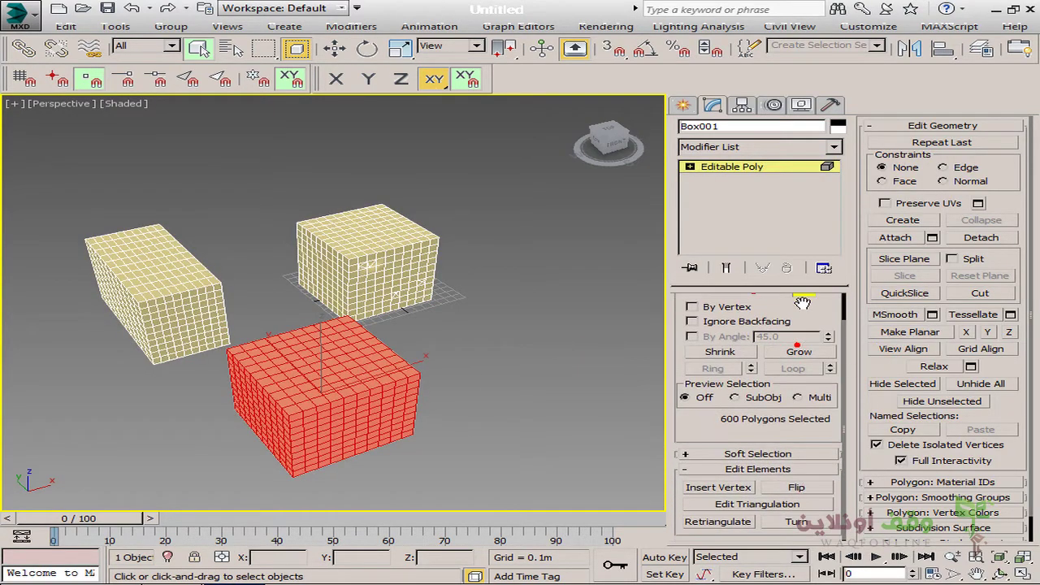
# Step: Flip the front box element's normals back and forth several times, and leave Element level
pyautogui.click(811, 489)
pyautogui.click(811, 489)
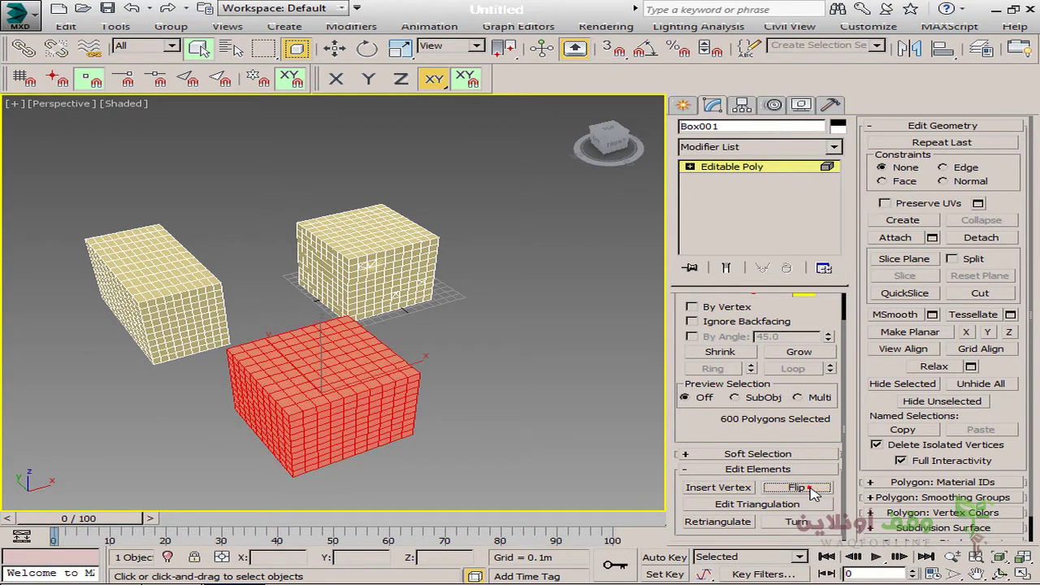
pyautogui.click(809, 489)
pyautogui.click(815, 489)
pyautogui.scroll(2, 795, 439)
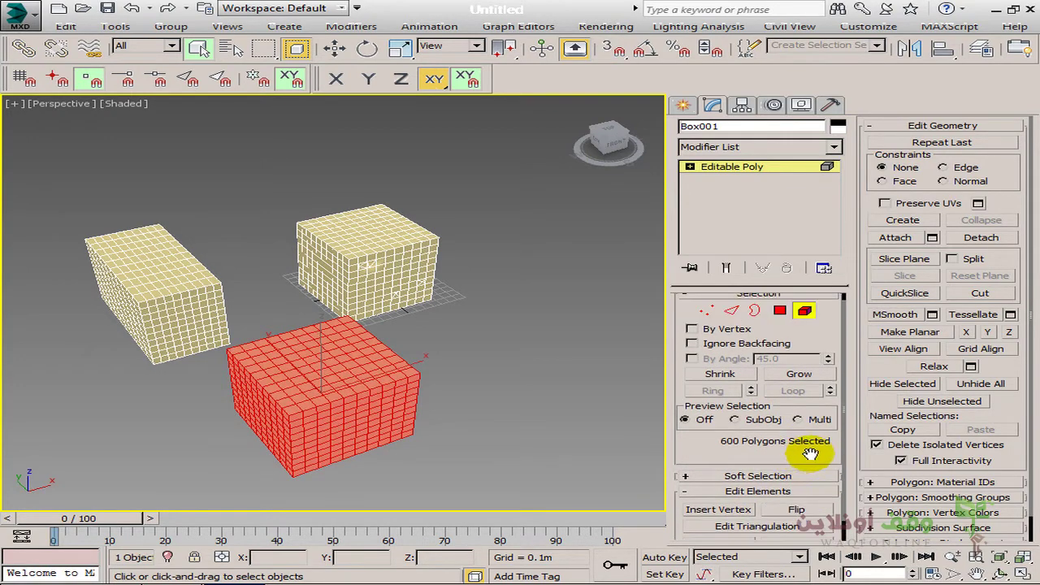
pyautogui.click(804, 319)
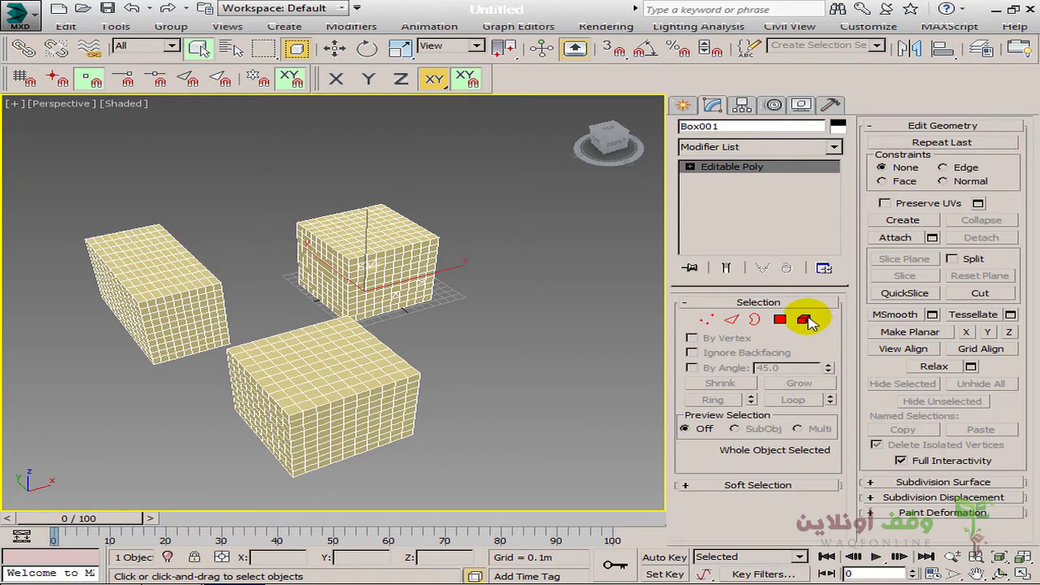
# Step: Re-enter Element level, switch to Polygon level and show the Polygon: Material IDs settings
pyautogui.click(790, 302)
pyautogui.click(812, 298)
pyautogui.click(817, 301)
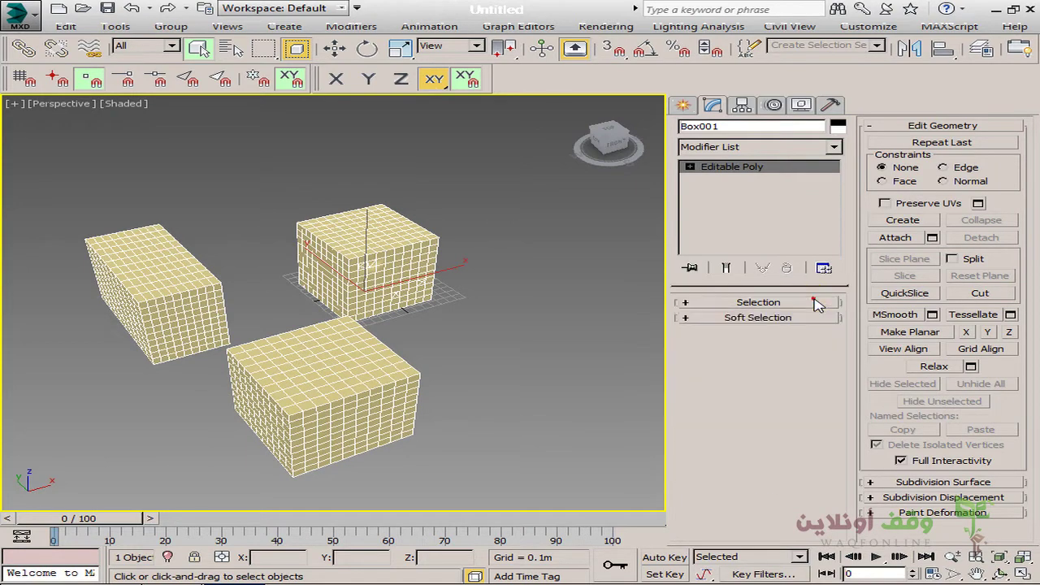
pyautogui.click(815, 300)
pyautogui.click(806, 320)
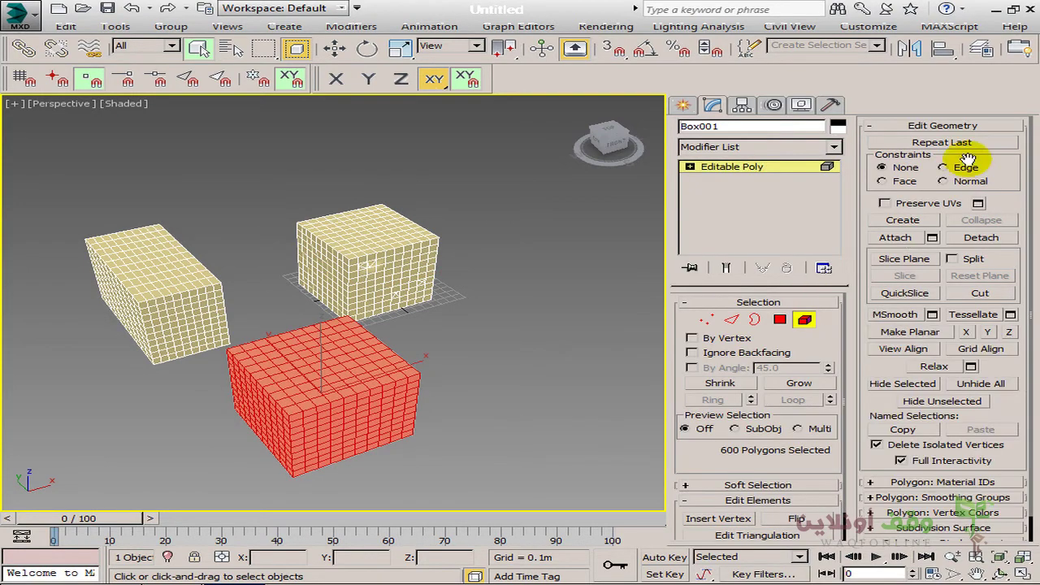
pyautogui.click(946, 125)
pyautogui.click(780, 320)
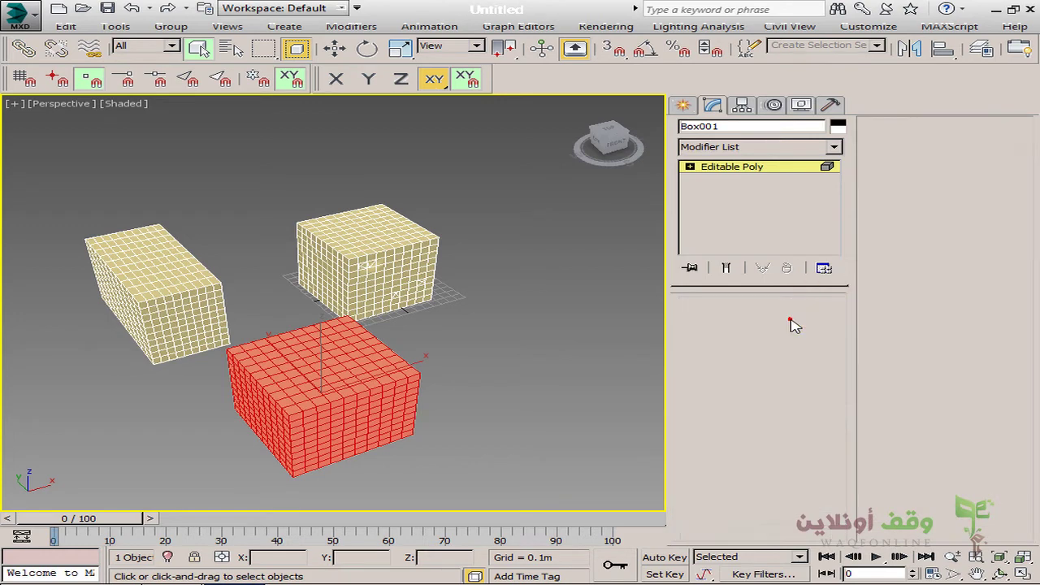
pyautogui.click(934, 127)
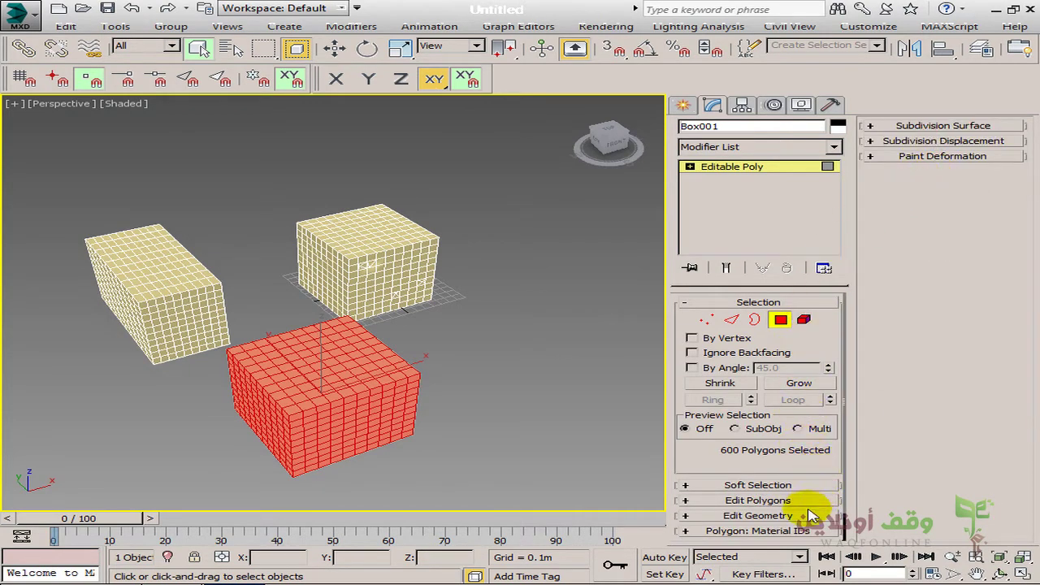
pyautogui.click(795, 532)
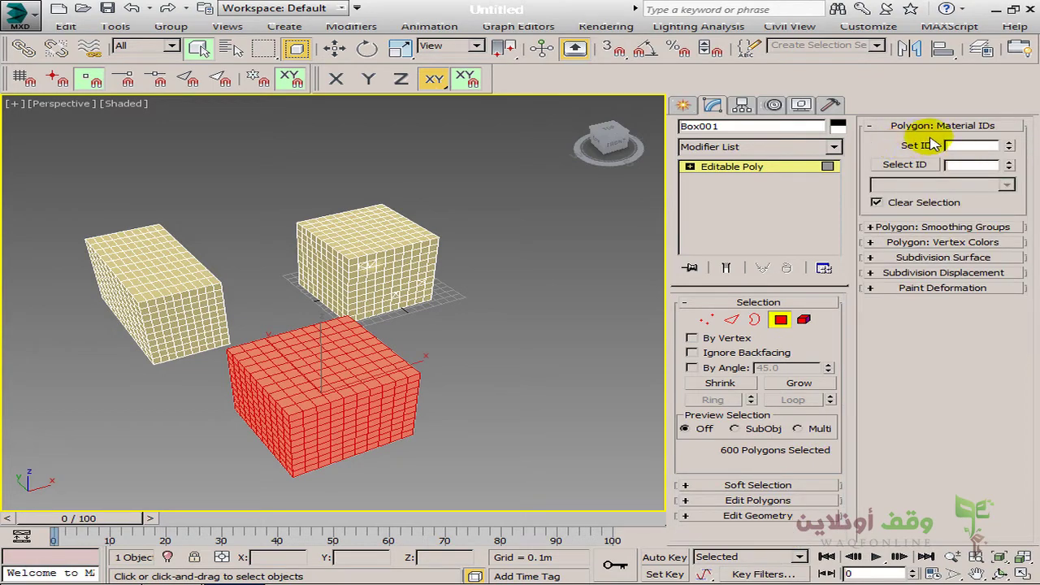
# Step: Clear the polygon selection and select the original box's top polygons at Polygon level with By Angle 45.0
pyautogui.click(508, 351)
pyautogui.keyDown('alt'); pyautogui.moveTo(504, 348); pyautogui.dragTo(446, 363, button='middle'); pyautogui.keyUp('alt')
pyautogui.click(781, 320)
pyautogui.scroll(5, 454, 326)
pyautogui.scroll(2, 454, 326)
pyautogui.scroll(-2, 494, 333)
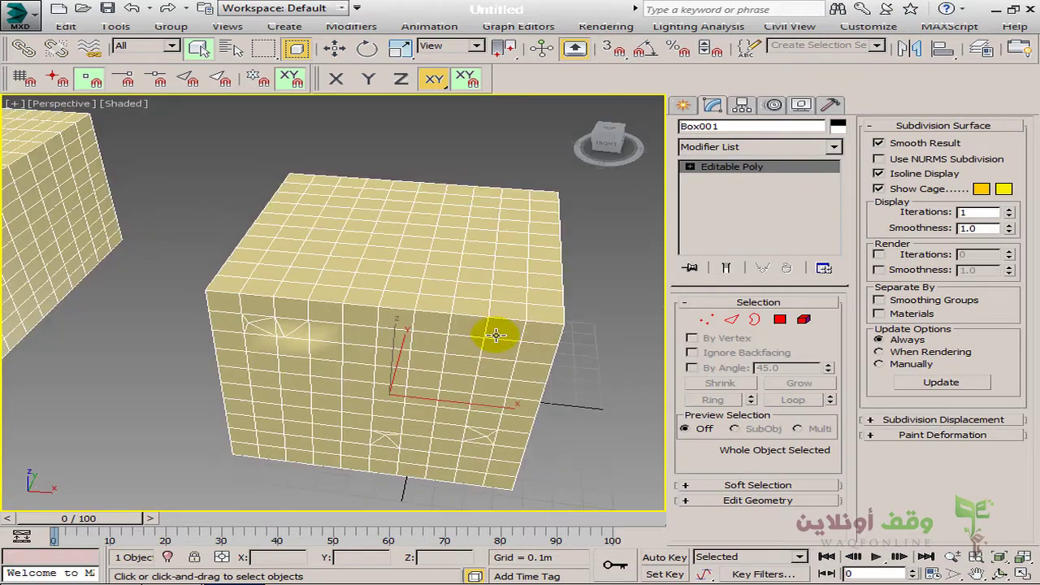
pyautogui.keyDown('alt'); pyautogui.moveTo(533, 336); pyautogui.dragTo(479, 315, button='middle'); pyautogui.keyUp('alt')
pyautogui.scroll(-2, 481, 314)
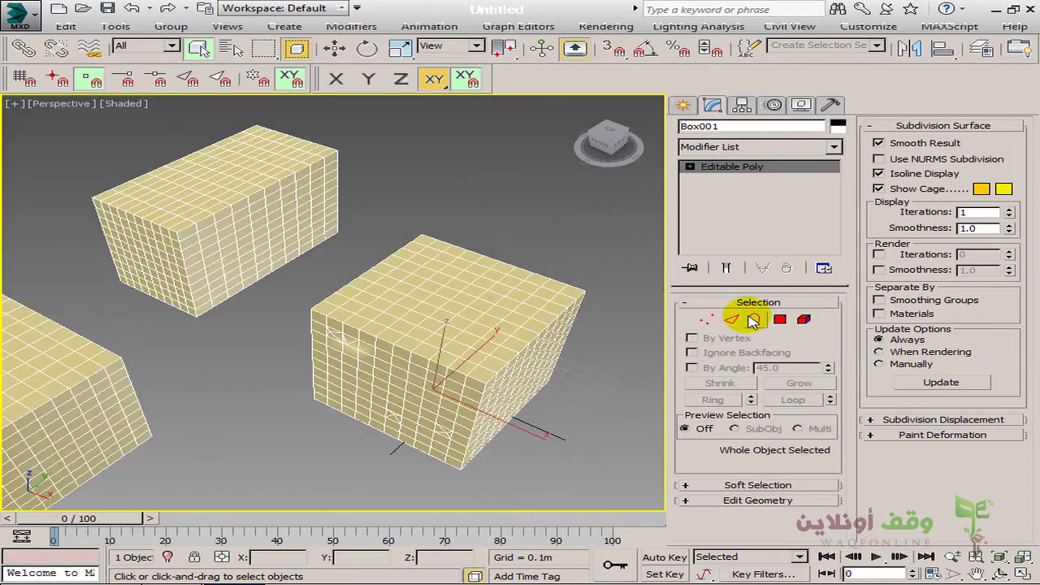
pyautogui.click(779, 319)
pyautogui.click(692, 368)
pyautogui.click(515, 325)
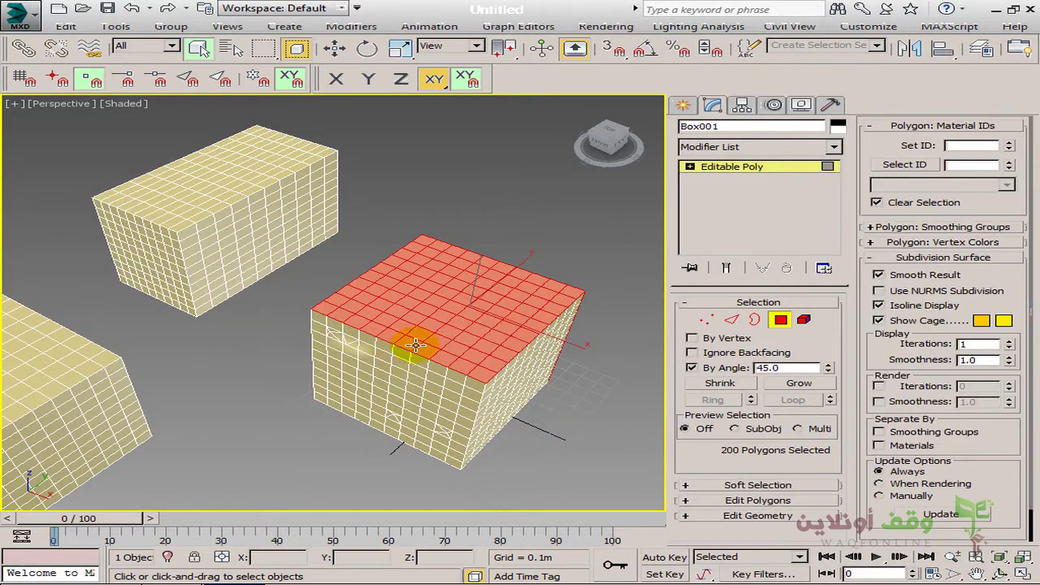
# Step: Turn on Ignore Backfacing and reselect the original box's top face with By Angle 45.0
pyautogui.keyDown('alt'); pyautogui.moveTo(415, 346); pyautogui.dragTo(381, 330, button='middle'); pyautogui.keyUp('alt')
pyautogui.scroll(3, 440, 316)
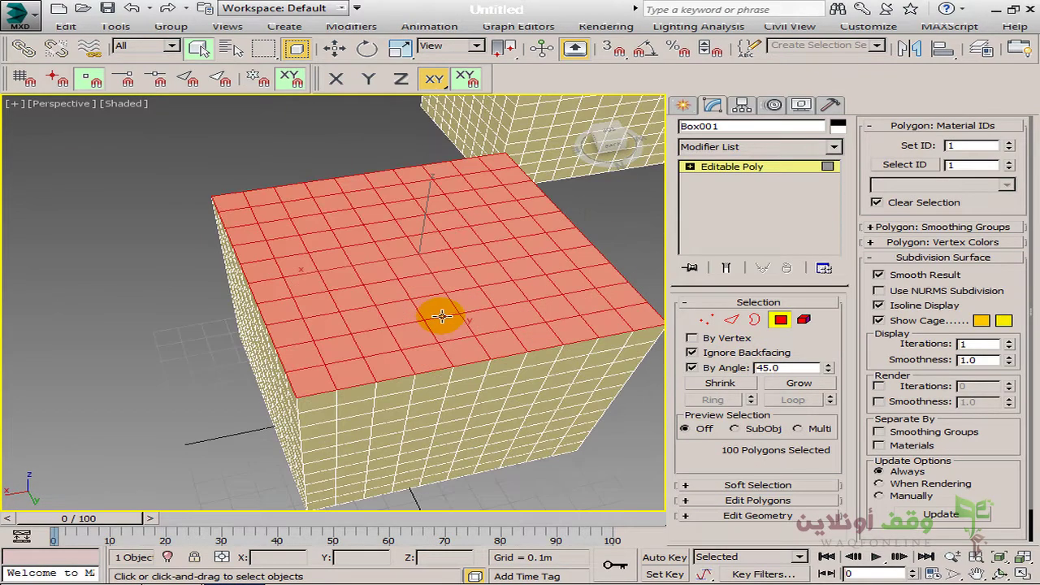
pyautogui.moveTo(444, 343); pyautogui.dragTo(558, 332, button='middle')
pyautogui.scroll(-3, 444, 380)
pyautogui.scroll(2, 472, 329)
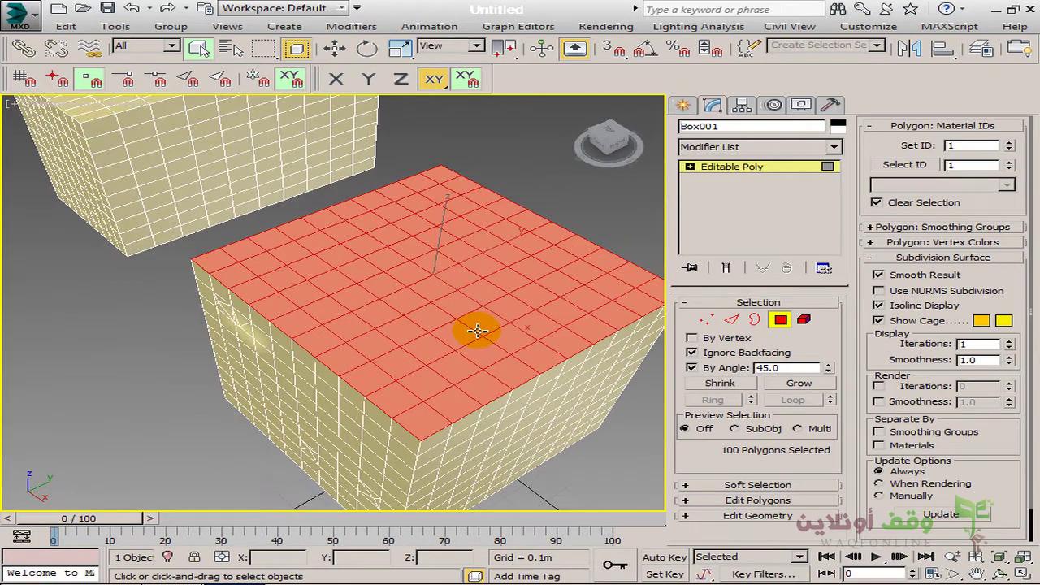
pyautogui.scroll(-2, 476, 333)
pyautogui.keyDown('alt'); pyautogui.moveTo(457, 332); pyautogui.dragTo(501, 360, button='middle'); pyautogui.keyUp('alt')
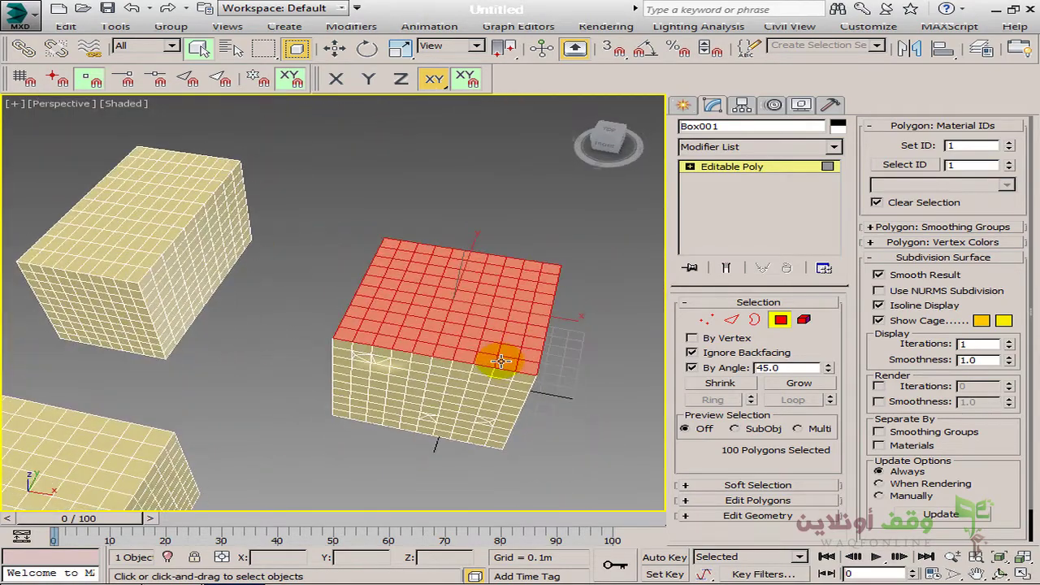
# Step: Turn off By Angle and Ignore Backfacing, and select a 3 by 3 polygon block in the middle of the original box's top face
pyautogui.click(780, 321)
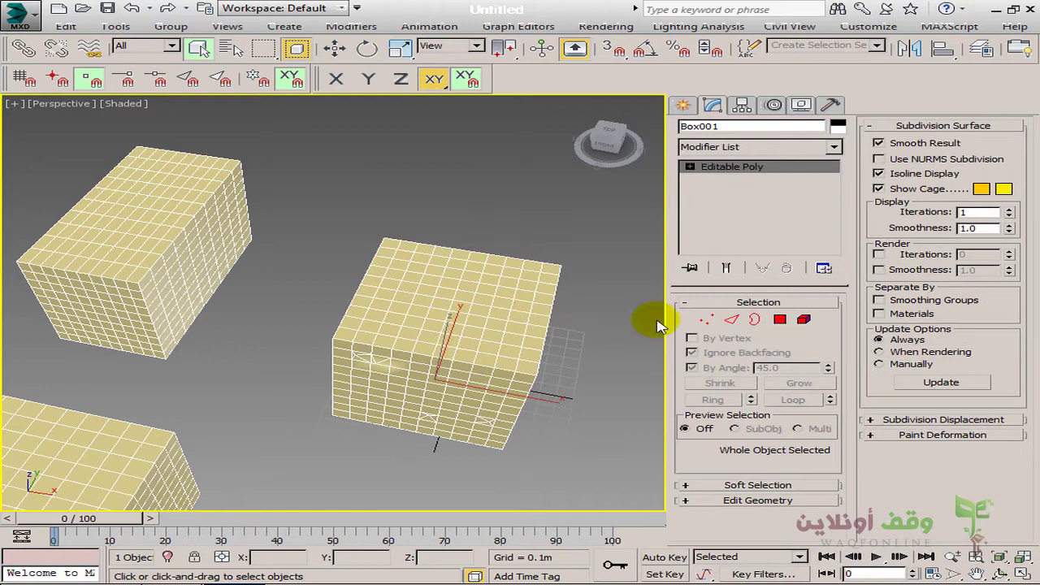
pyautogui.click(779, 320)
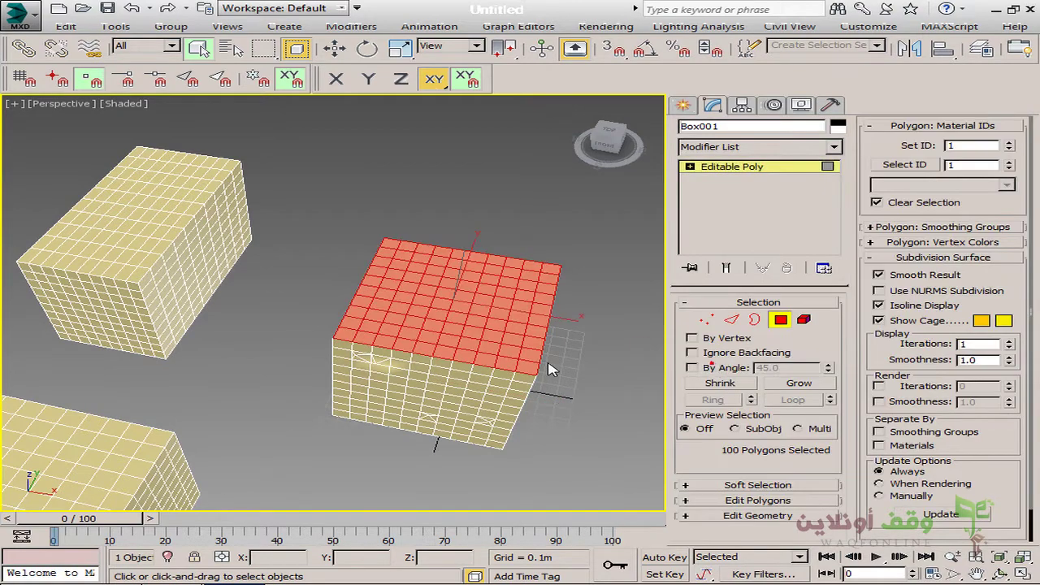
pyautogui.click(507, 331)
pyautogui.scroll(5, 492, 333)
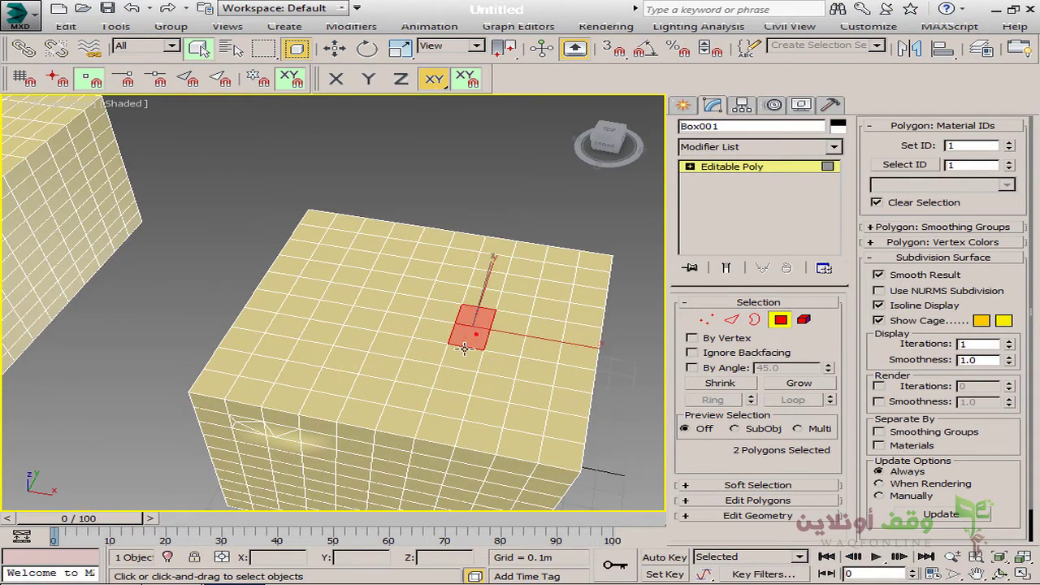
pyautogui.keyDown('ctrl'); pyautogui.click(464, 354); pyautogui.keyUp('ctrl')
pyautogui.keyDown('ctrl'); pyautogui.click(423, 346); pyautogui.keyUp('ctrl')
pyautogui.keyDown('ctrl'); pyautogui.click(402, 344); pyautogui.keyUp('ctrl')
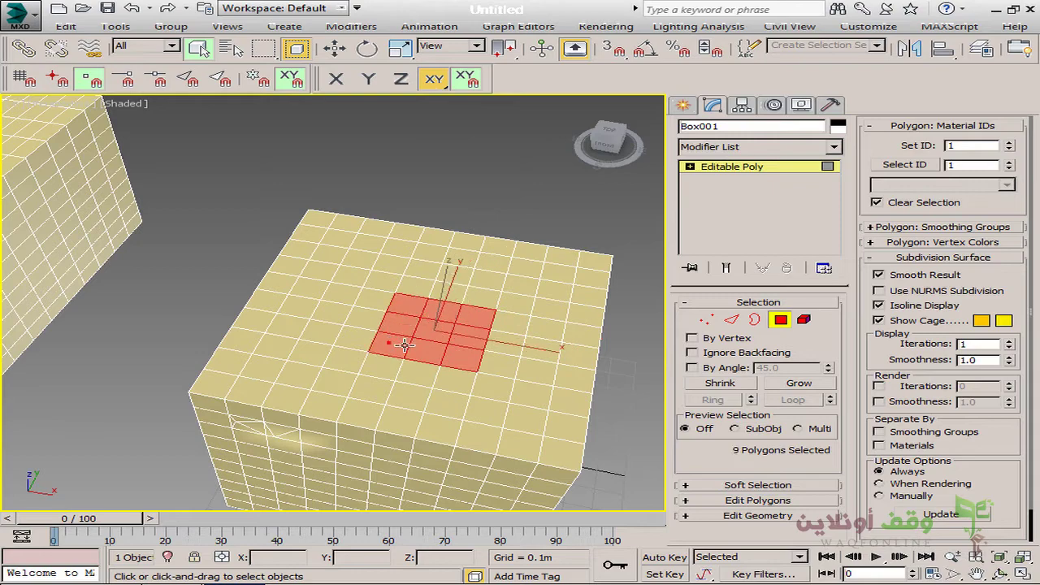
pyautogui.scroll(5, 439, 349)
pyautogui.keyDown('alt'); pyautogui.moveTo(433, 304); pyautogui.dragTo(474, 249, button='middle'); pyautogui.keyUp('alt')
pyautogui.keyDown('alt'); pyautogui.moveTo(483, 316); pyautogui.dragTo(529, 371, button='middle'); pyautogui.keyUp('alt')
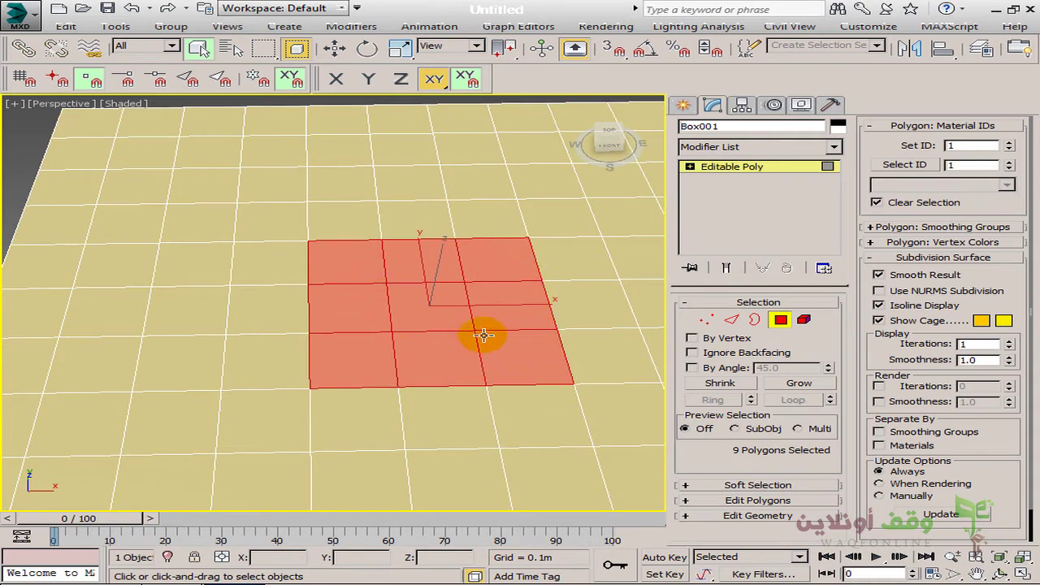
# Step: Reselect the 3 by 3 polygon block on the original box's top face one polygon at a time and assign it material ID 2
pyautogui.click(532, 264)
pyautogui.keyDown('ctrl'); pyautogui.click(525, 297); pyautogui.keyUp('ctrl')
pyautogui.keyDown('ctrl'); pyautogui.click(524, 357); pyautogui.keyUp('ctrl')
pyautogui.keyDown('ctrl'); pyautogui.click(434, 358); pyautogui.keyUp('ctrl')
pyautogui.keyDown('ctrl'); pyautogui.click(348, 343); pyautogui.keyUp('ctrl')
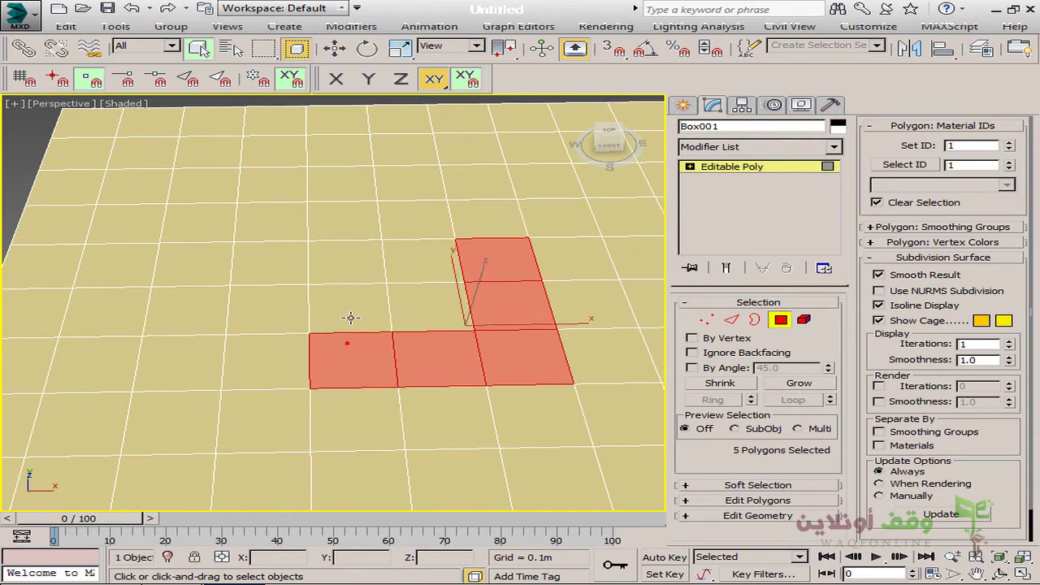
pyautogui.keyDown('ctrl'); pyautogui.click(373, 315); pyautogui.keyUp('ctrl')
pyautogui.keyDown('ctrl'); pyautogui.click(437, 318); pyautogui.keyUp('ctrl')
pyautogui.keyDown('ctrl'); pyautogui.click(428, 276); pyautogui.keyUp('ctrl')
pyautogui.keyDown('ctrl'); pyautogui.click(367, 278); pyautogui.keyUp('ctrl')
pyautogui.scroll(-7, 341, 352)
pyautogui.moveTo(438, 342); pyautogui.dragTo(322, 353, button='middle')
pyautogui.scroll(5, 322, 350)
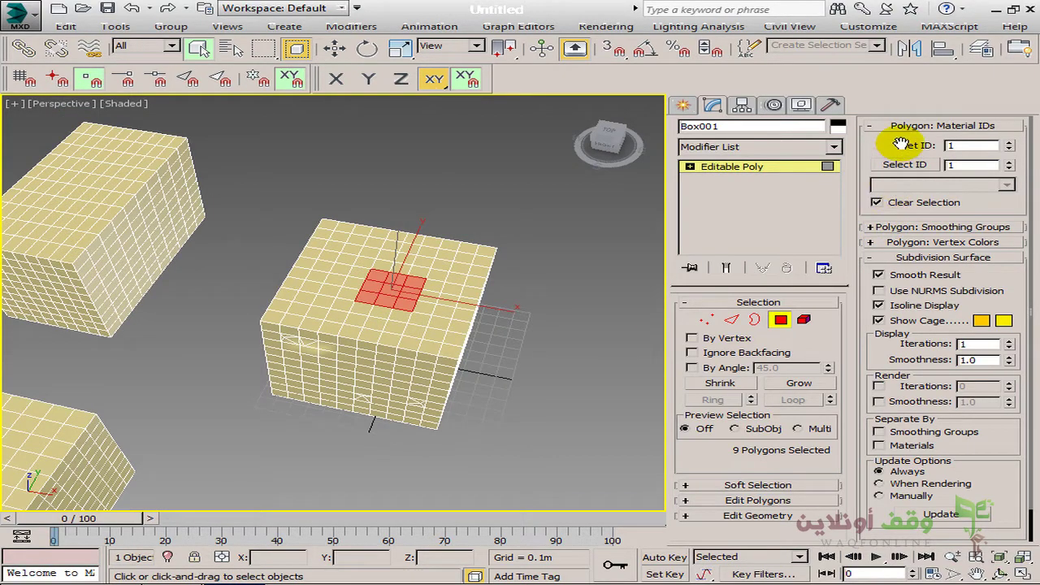
pyautogui.moveTo(372, 301); pyautogui.dragTo(464, 330, button='middle')
pyautogui.scroll(3, 464, 330)
pyautogui.moveTo(532, 333); pyautogui.dragTo(439, 336, button='middle')
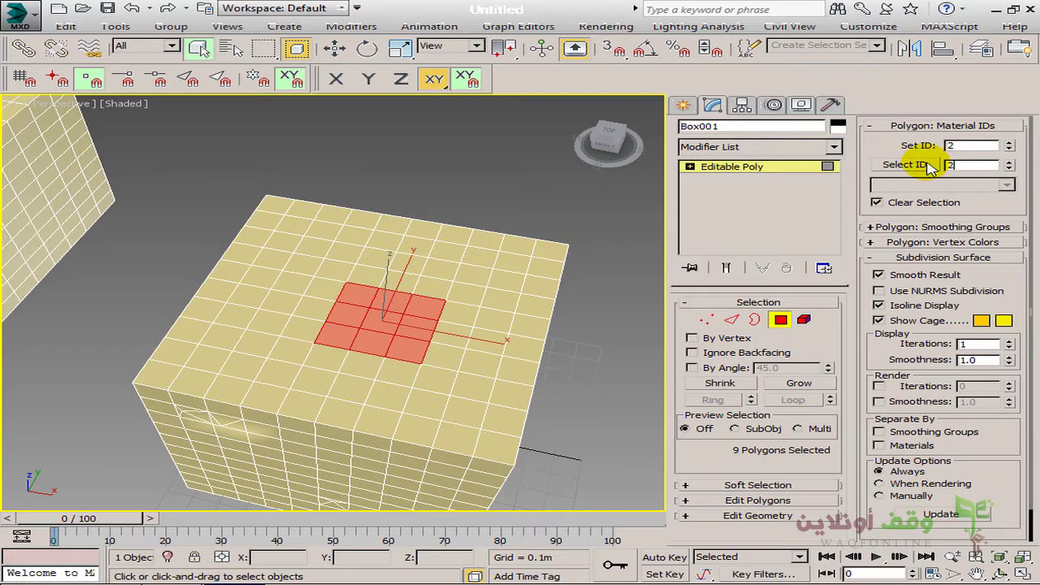
# Step: Select the polygons with material ID 2 and the ones with material ID 1 in turn, and inspect them on all three boxes
pyautogui.click(929, 166)
pyautogui.scroll(-5, 399, 297)
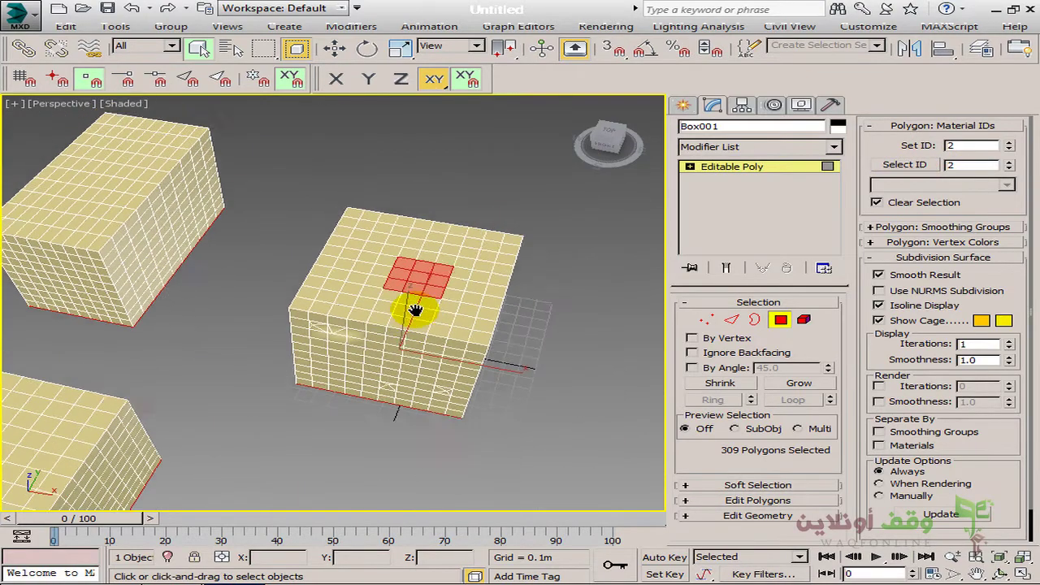
pyautogui.moveTo(415, 311); pyautogui.dragTo(416, 334, button='middle')
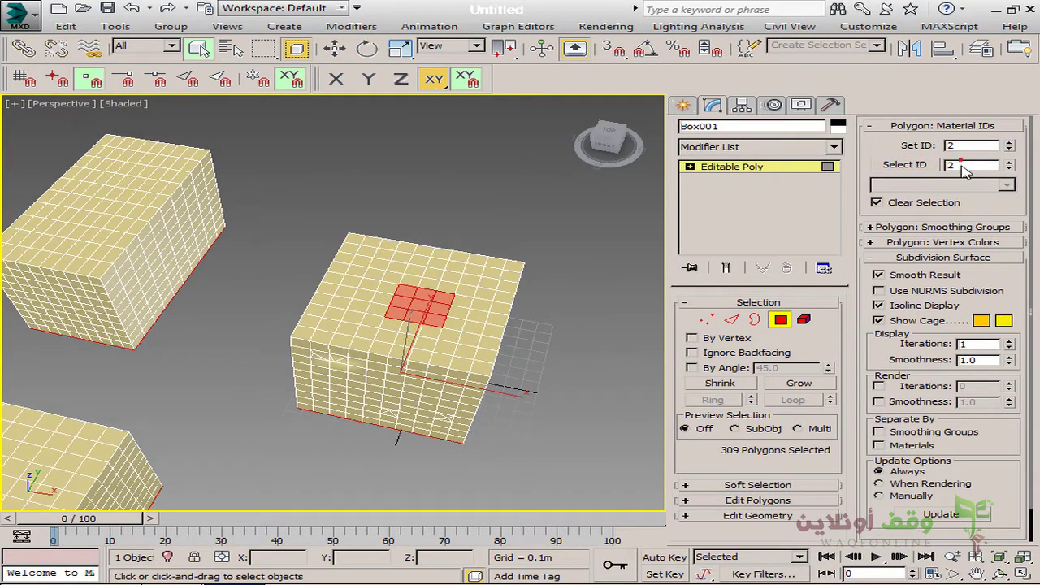
pyautogui.click(916, 165)
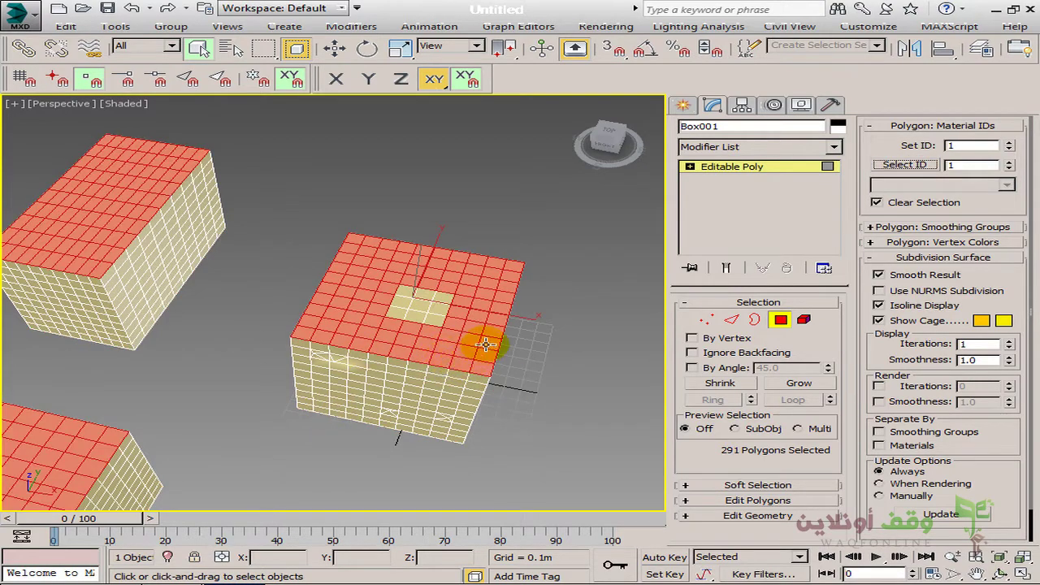
pyautogui.scroll(-4, 597, 316)
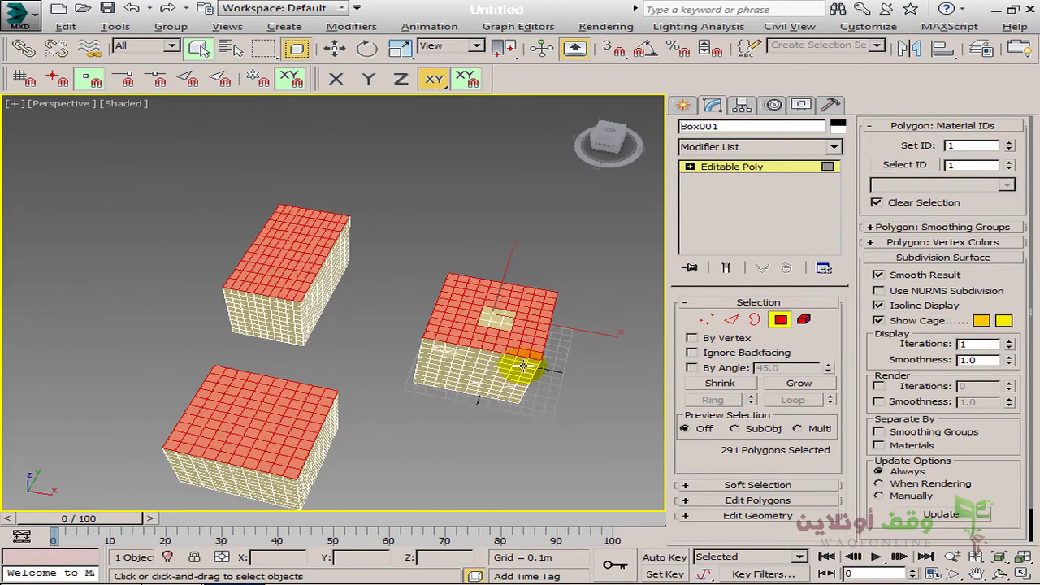
pyautogui.keyDown('alt'); pyautogui.moveTo(523, 365); pyautogui.dragTo(500, 329, button='middle'); pyautogui.keyUp('alt')
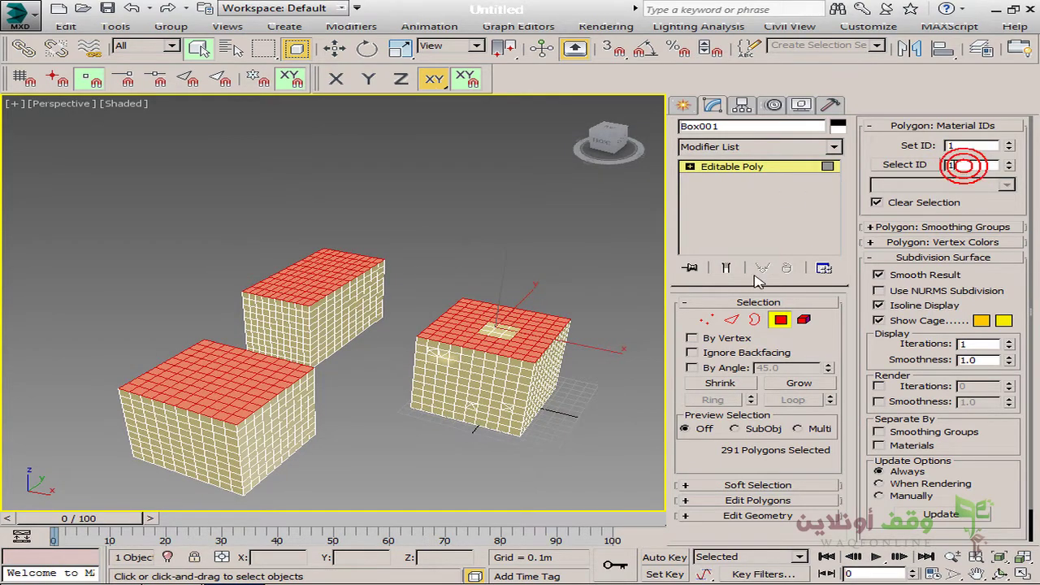
# Step: Pick a side polygon of the front box to check its material ID, and clear the selection
pyautogui.moveTo(496, 374); pyautogui.dragTo(542, 341, button='middle')
pyautogui.click(354, 405)
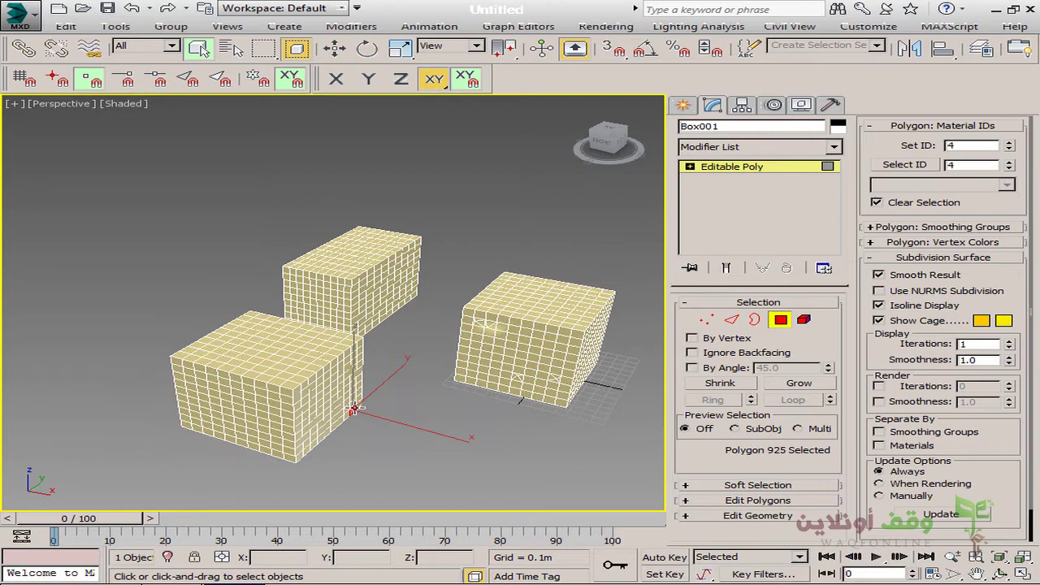
pyautogui.click(436, 422)
pyautogui.keyDown('alt'); pyautogui.moveTo(490, 329); pyautogui.dragTo(524, 332, button='middle'); pyautogui.keyUp('alt')
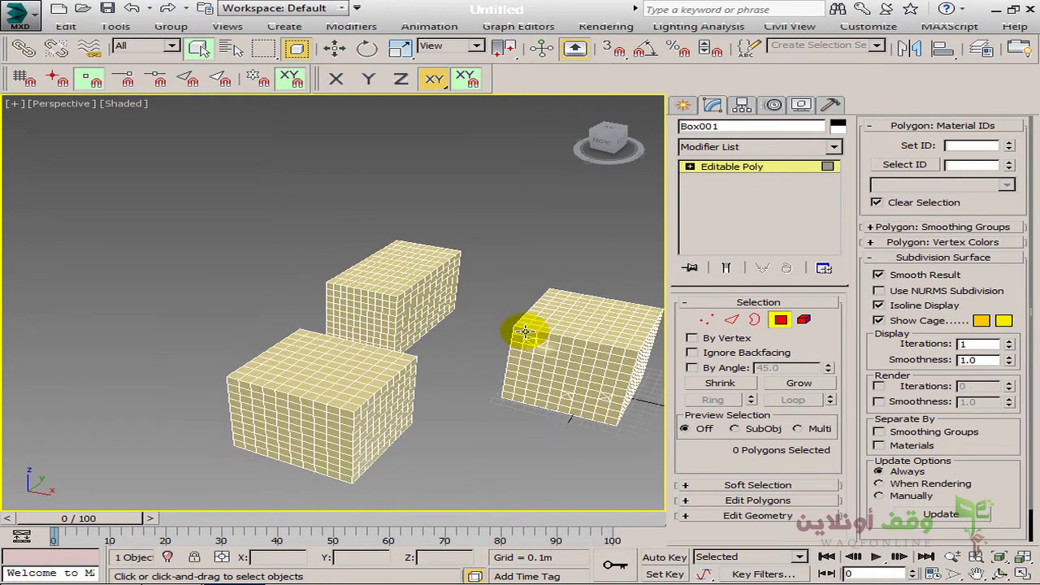
# Step: Select a 2 by 2 polygon block inside the front box's top face and assign it material ID 3
pyautogui.scroll(10, 309, 379)
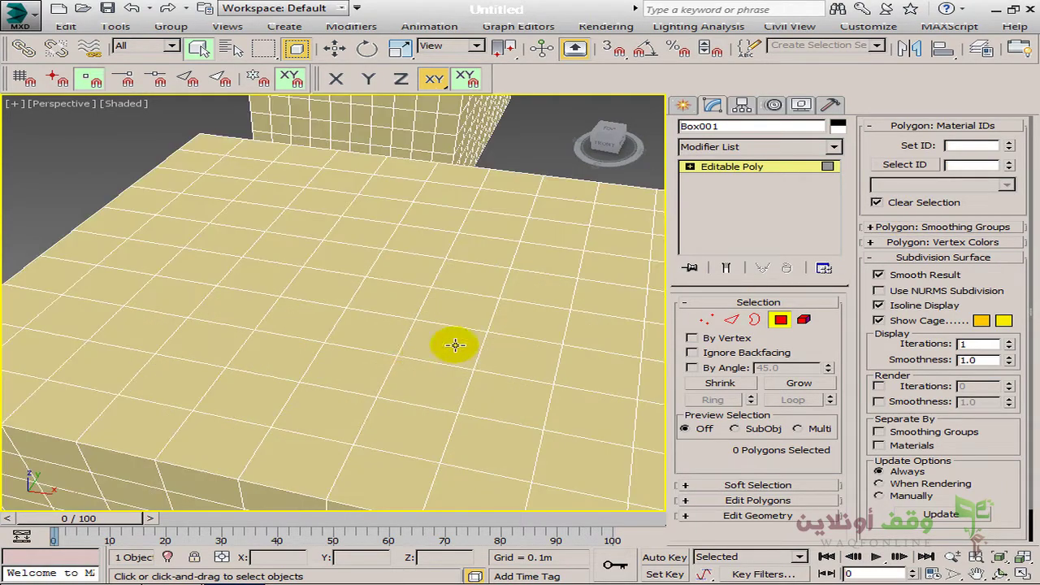
pyautogui.click(454, 344)
pyautogui.keyDown('ctrl'); pyautogui.click(425, 374); pyautogui.keyUp('ctrl')
pyautogui.keyDown('ctrl'); pyautogui.click(356, 367); pyautogui.keyUp('ctrl')
pyautogui.keyDown('ctrl'); pyautogui.click(380, 336); pyautogui.keyUp('ctrl')
pyautogui.moveTo(539, 365); pyautogui.dragTo(502, 330, button='middle')
pyautogui.scroll(-6, 494, 341)
pyautogui.keyDown('alt'); pyautogui.moveTo(533, 299); pyautogui.dragTo(497, 325, button='middle'); pyautogui.keyUp('alt')
pyautogui.moveTo(527, 274); pyautogui.dragTo(469, 371, button='middle')
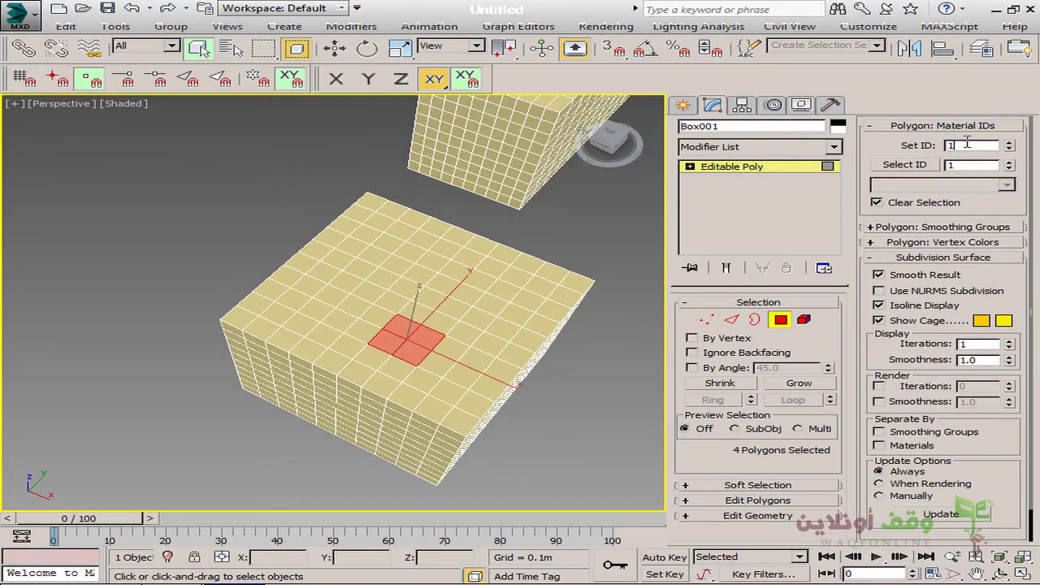
pyautogui.moveTo(536, 293); pyautogui.dragTo(543, 335, button='middle')
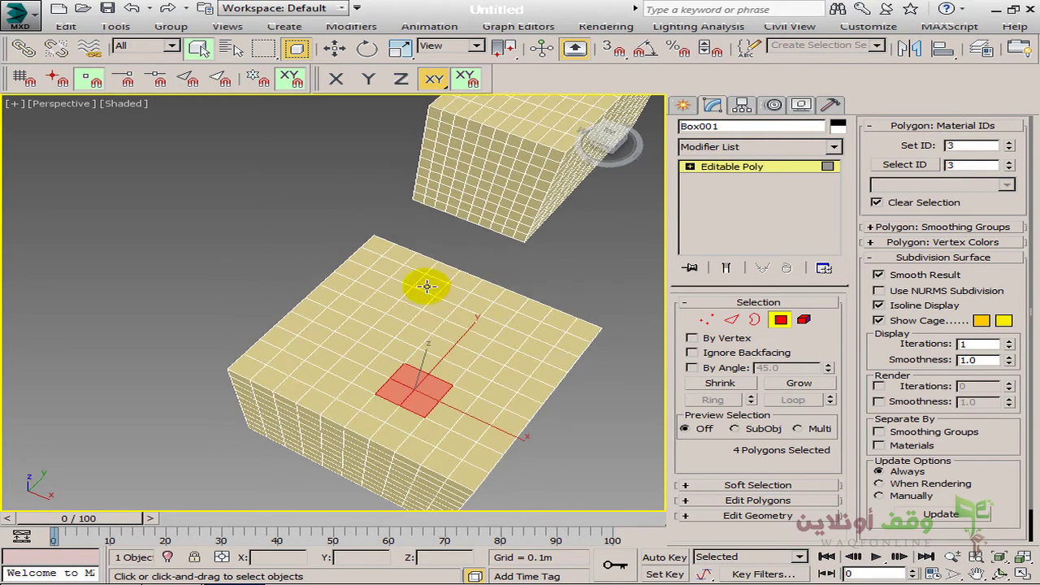
# Step: Select a 2 by 2 polygon block near the back edge of the front box's top face and edit its material ID
pyautogui.click(427, 286)
pyautogui.keyDown('ctrl'); pyautogui.click(408, 296); pyautogui.keyUp('ctrl')
pyautogui.keyDown('ctrl'); pyautogui.click(397, 289); pyautogui.keyUp('ctrl')
pyautogui.keyDown('ctrl'); pyautogui.click(409, 274); pyautogui.keyUp('ctrl')
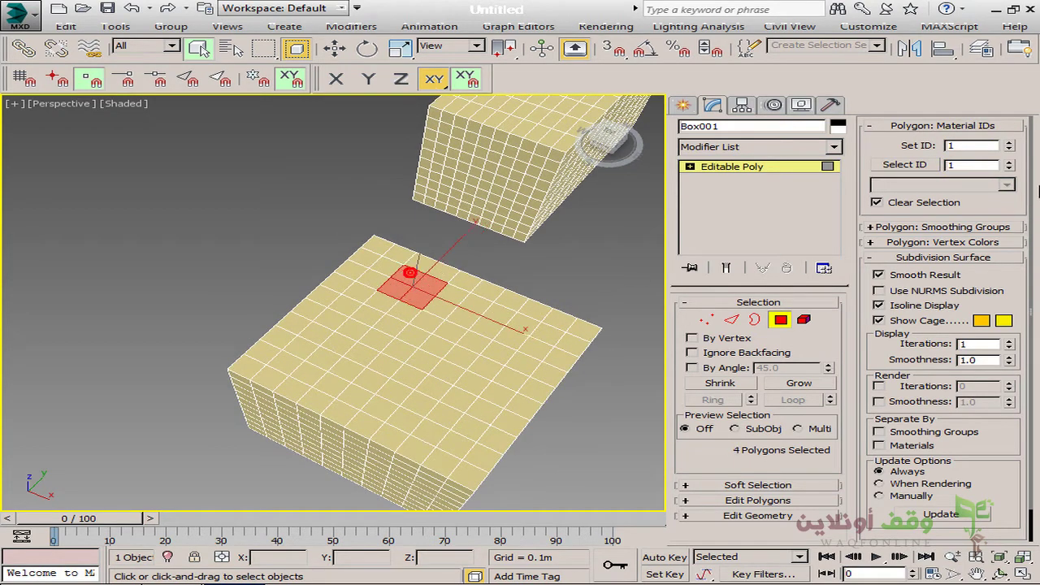
pyautogui.click(986, 145)
# Step: Select the 2 by 2 polygon block at the back corner of the front box's top face, assign it material ID 5, and clear the selection
pyautogui.click(578, 334)
pyautogui.keyDown('ctrl'); pyautogui.click(573, 344); pyautogui.keyUp('ctrl')
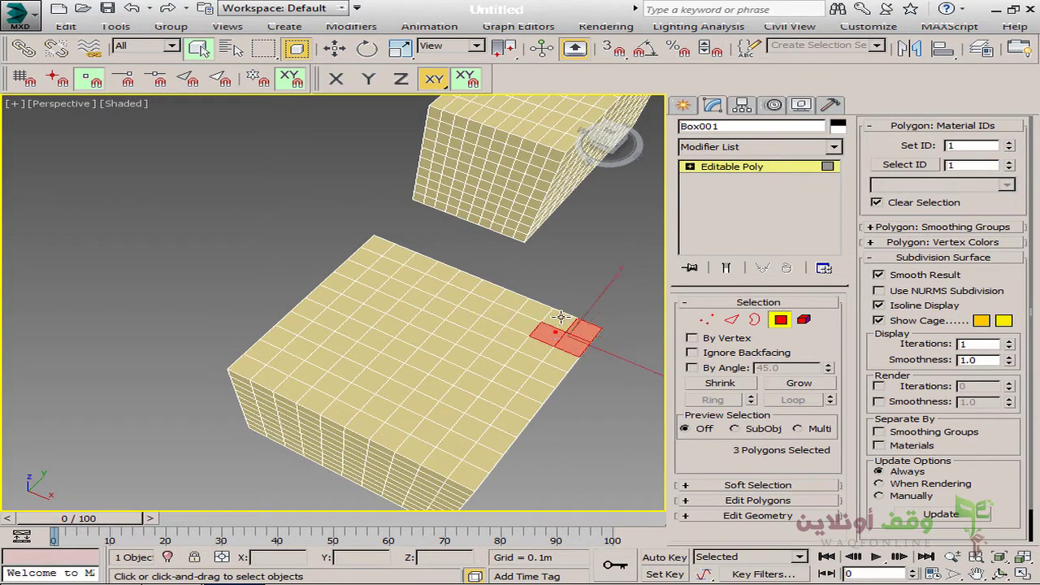
pyautogui.click(974, 145)
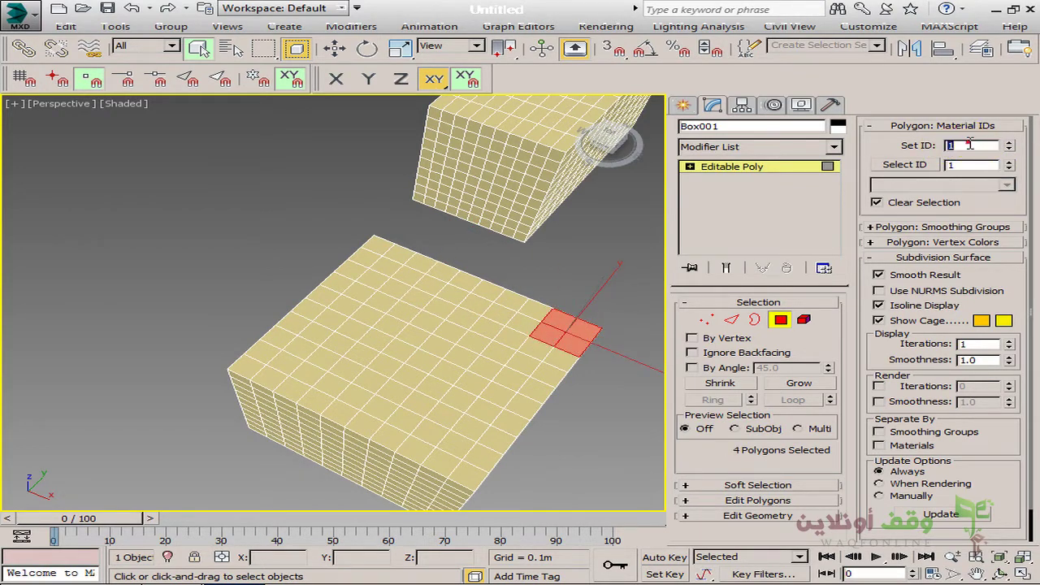
pyautogui.keyDown('alt'); pyautogui.moveTo(495, 418); pyautogui.dragTo(498, 410, button='middle'); pyautogui.keyUp('alt')
pyautogui.click(544, 436)
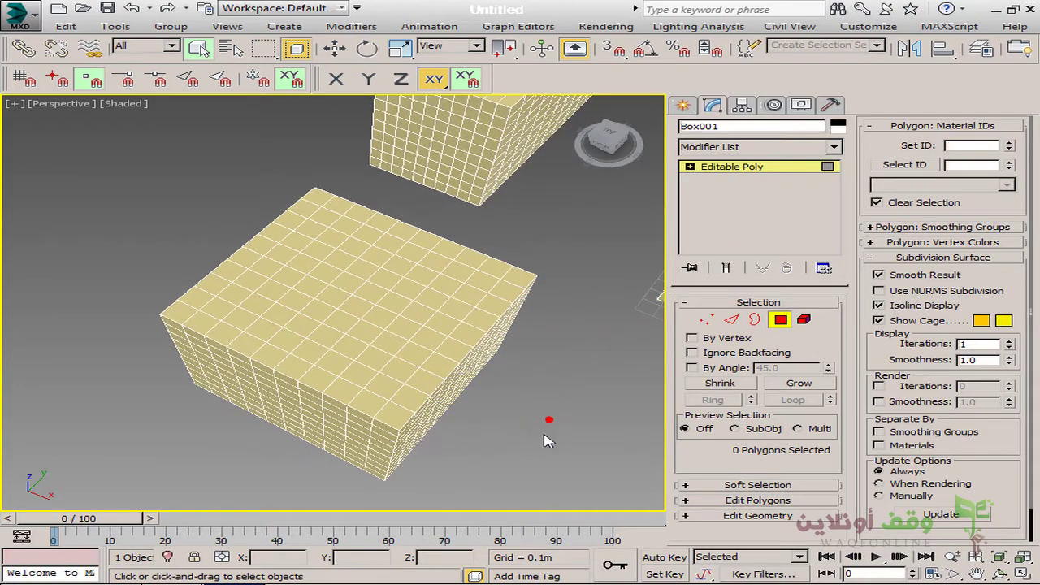
pyautogui.moveTo(544, 436)
pyautogui.keyDown('alt'); pyautogui.mouseDown(button='middle')
pyautogui.moveTo(571, 421)
pyautogui.moveTo(562, 437)
pyautogui.mouseUp(button='middle'); pyautogui.keyUp('alt')
pyautogui.keyDown('alt'); pyautogui.moveTo(642, 378); pyautogui.dragTo(644, 354, button='middle'); pyautogui.keyUp('alt')
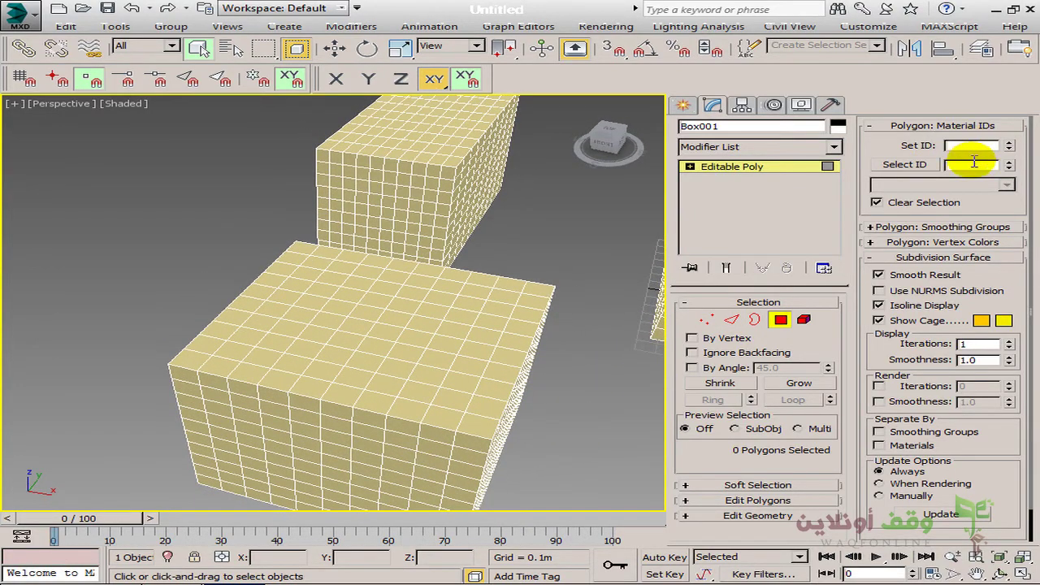
# Step: Select the polygons with material IDs 3, 4 and 5 in turn, and inspect them on the boxes
pyautogui.click(904, 164)
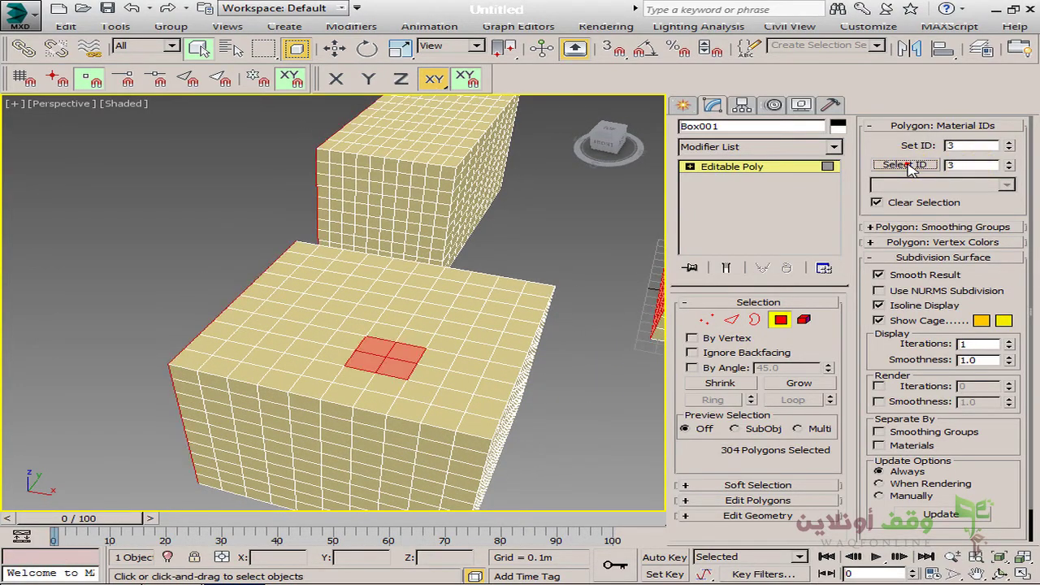
pyautogui.click(972, 165)
pyautogui.write('4')
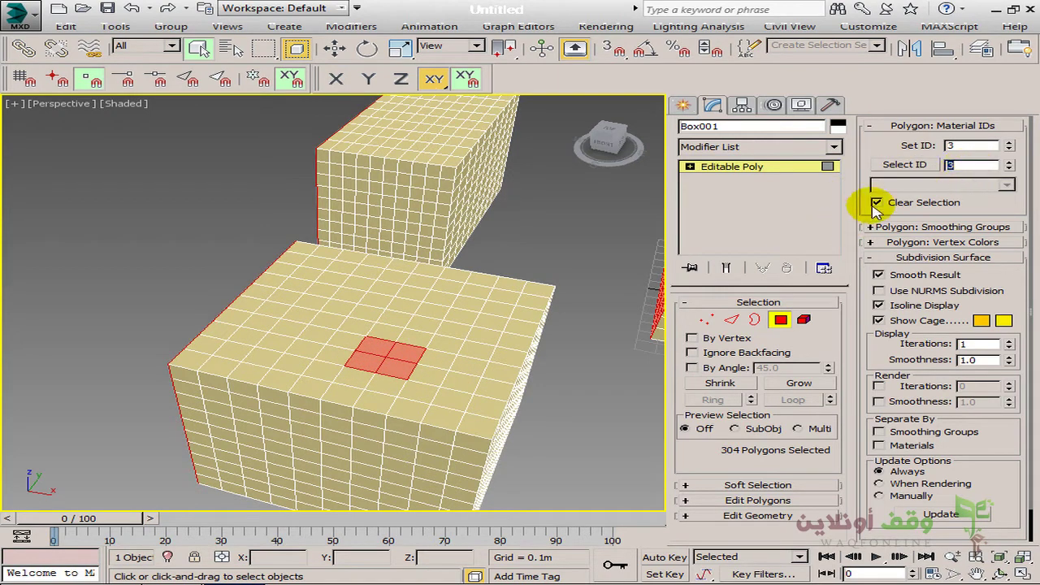
pyautogui.click(904, 165)
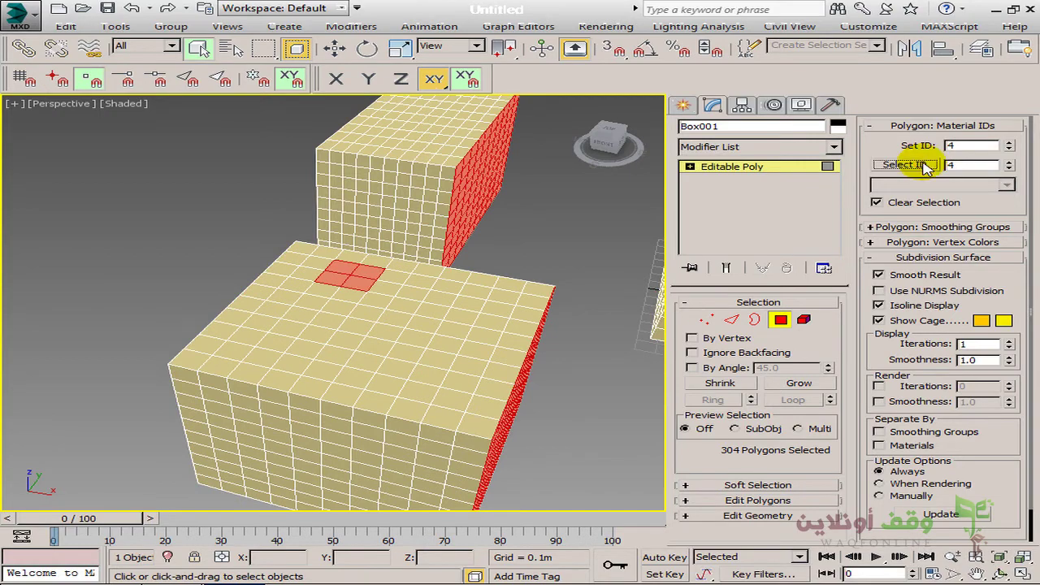
pyautogui.doubleClick(975, 165)
pyautogui.write('5')
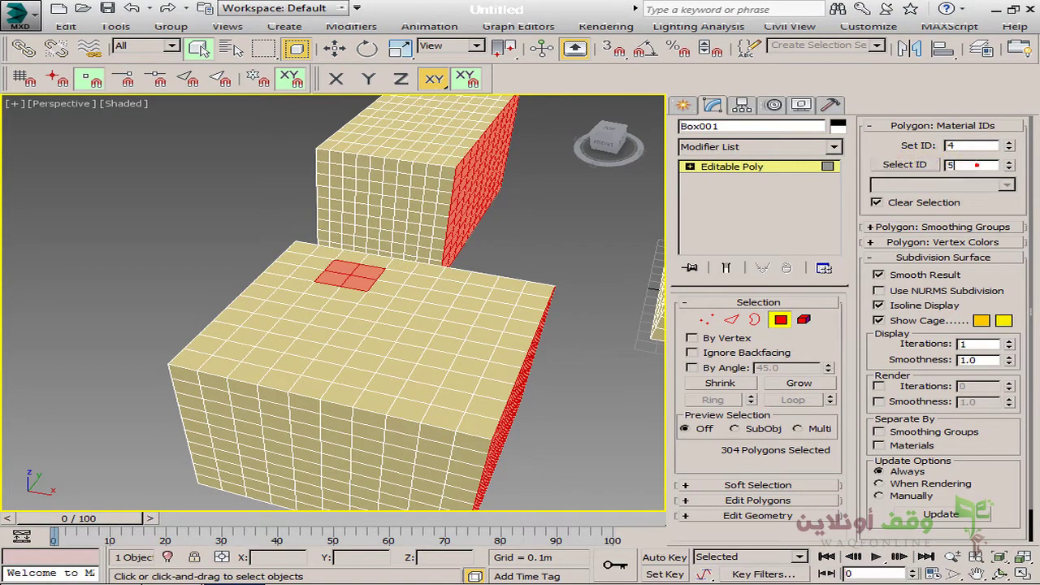
pyautogui.click(920, 165)
pyautogui.keyDown('alt'); pyautogui.moveTo(494, 325); pyautogui.dragTo(520, 381, button='middle'); pyautogui.keyUp('alt')
# Step: Exit and re-enter the Polygon level, and pick a side polygon of the box on the grid to check its material ID
pyautogui.click(780, 320)
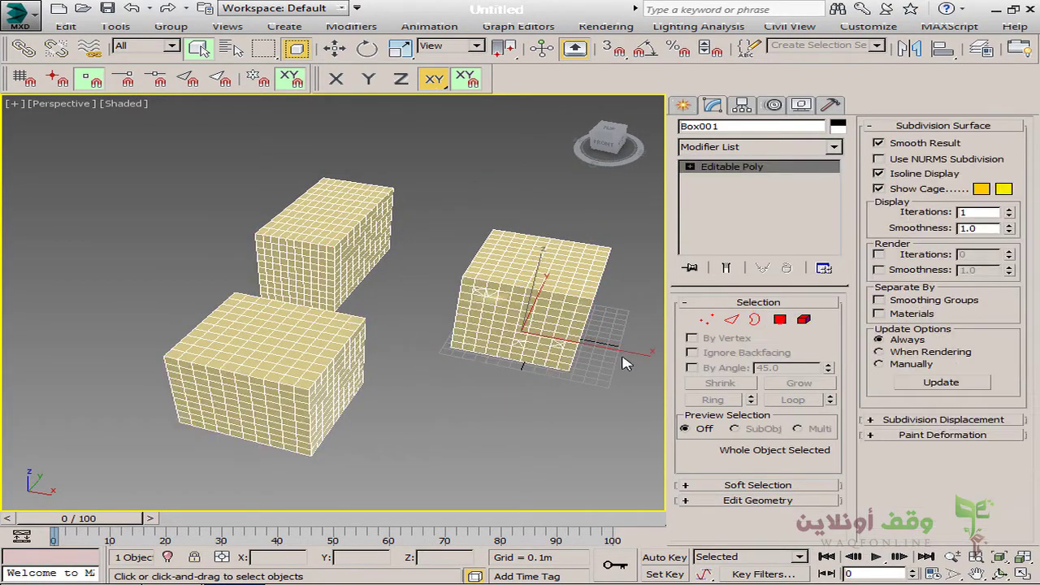
pyautogui.keyDown('alt'); pyautogui.moveTo(623, 354); pyautogui.dragTo(502, 358, button='middle'); pyautogui.keyUp('alt')
pyautogui.click(779, 319)
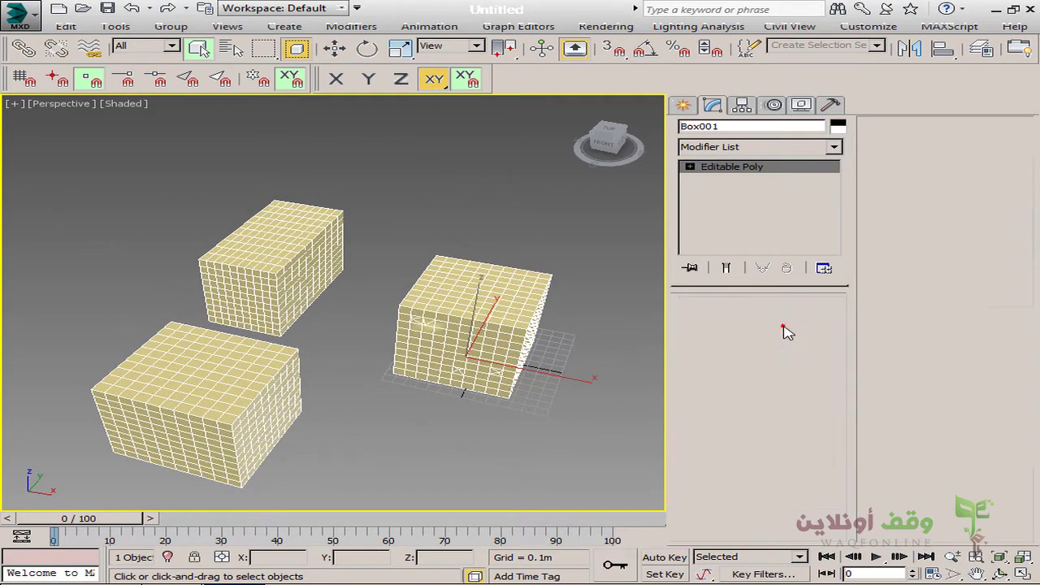
pyautogui.click(456, 297)
pyautogui.click(460, 357)
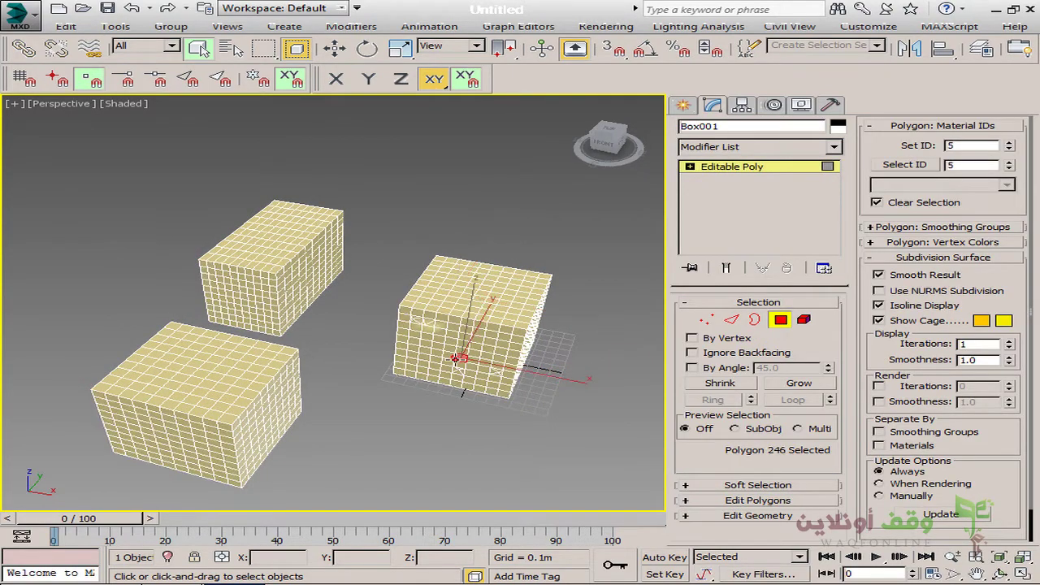
# Step: Select the polygons with material ID 6 and inspect them on all three boxes
pyautogui.click(977, 166)
pyautogui.write('6')
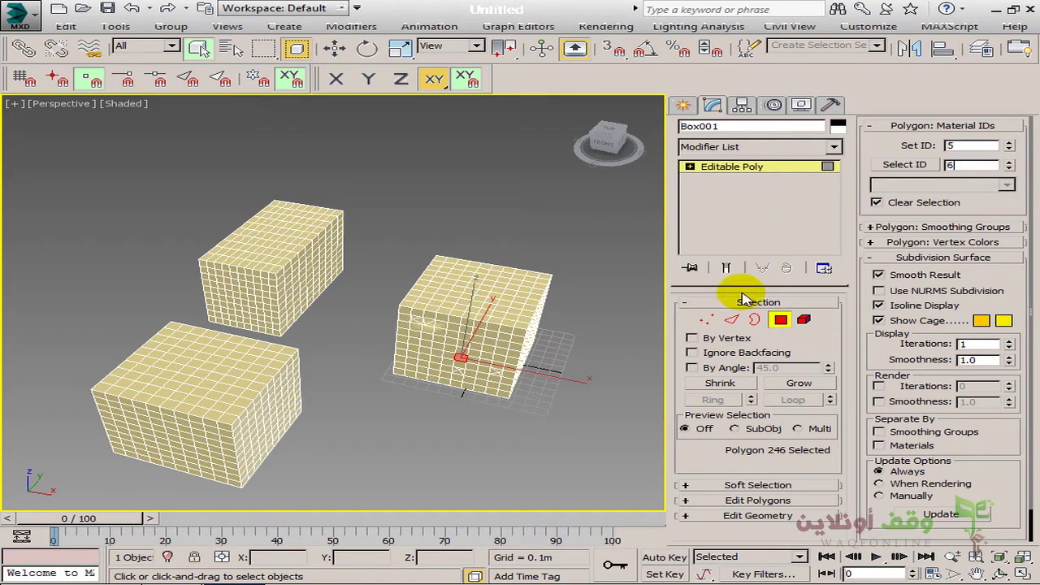
pyautogui.click(916, 166)
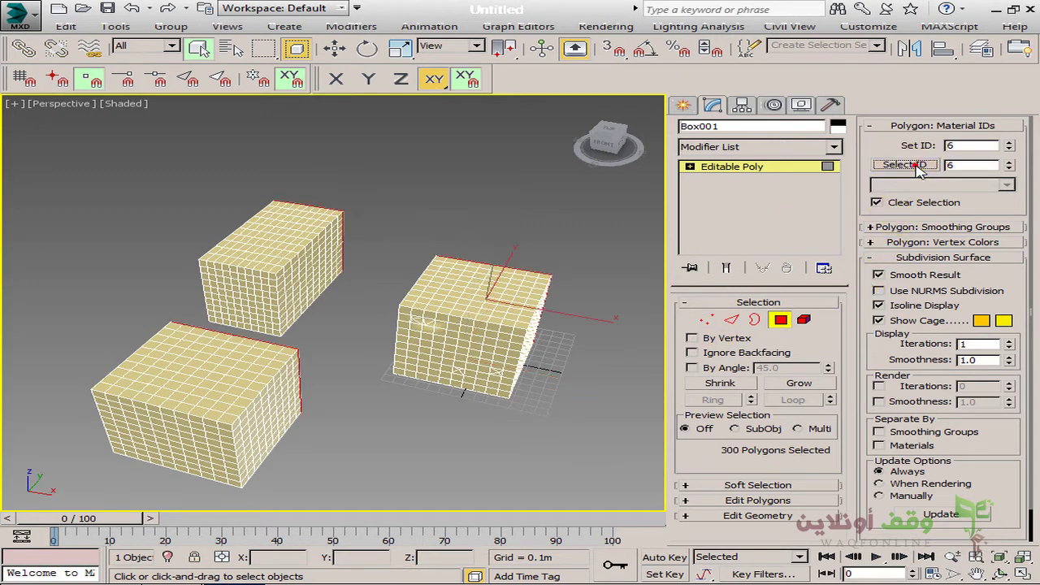
pyautogui.doubleClick(987, 165)
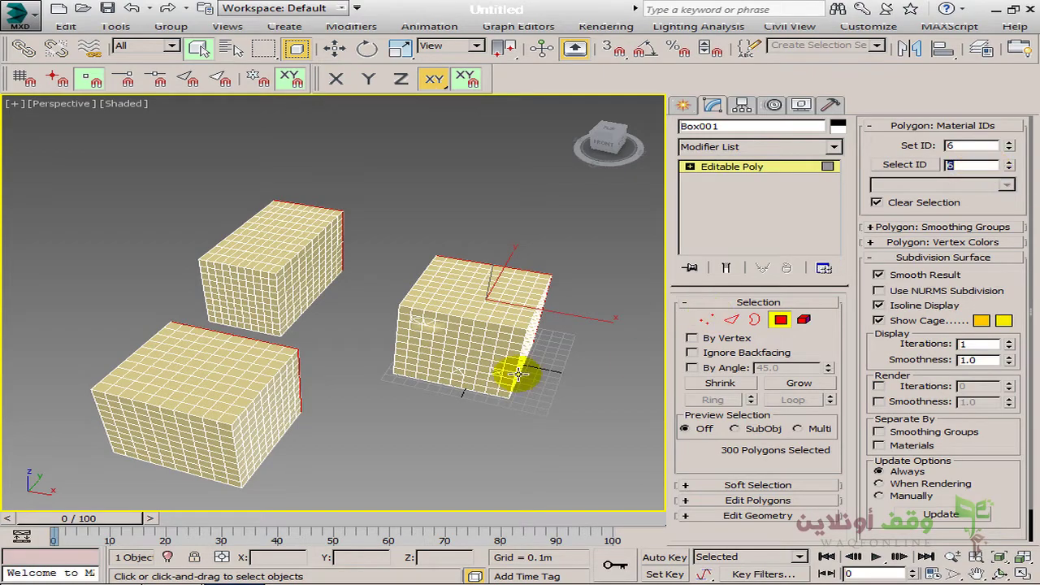
pyautogui.keyDown('alt'); pyautogui.moveTo(463, 371); pyautogui.dragTo(418, 379, button='middle'); pyautogui.keyUp('alt')
pyautogui.scroll(5, 425, 365)
pyautogui.scroll(-5, 424, 365)
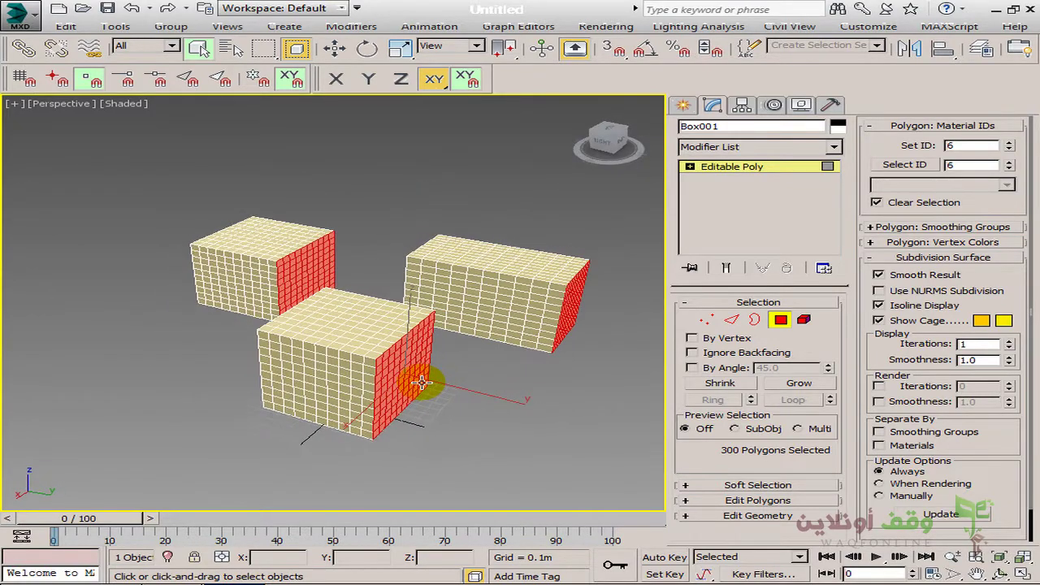
# Step: Select the polygons with material IDs 1, 2 and 3 in turn, and examine the ID 3 polygons up close
pyautogui.keyDown('alt'); pyautogui.moveTo(374, 309); pyautogui.dragTo(467, 398, button='middle'); pyautogui.keyUp('alt')
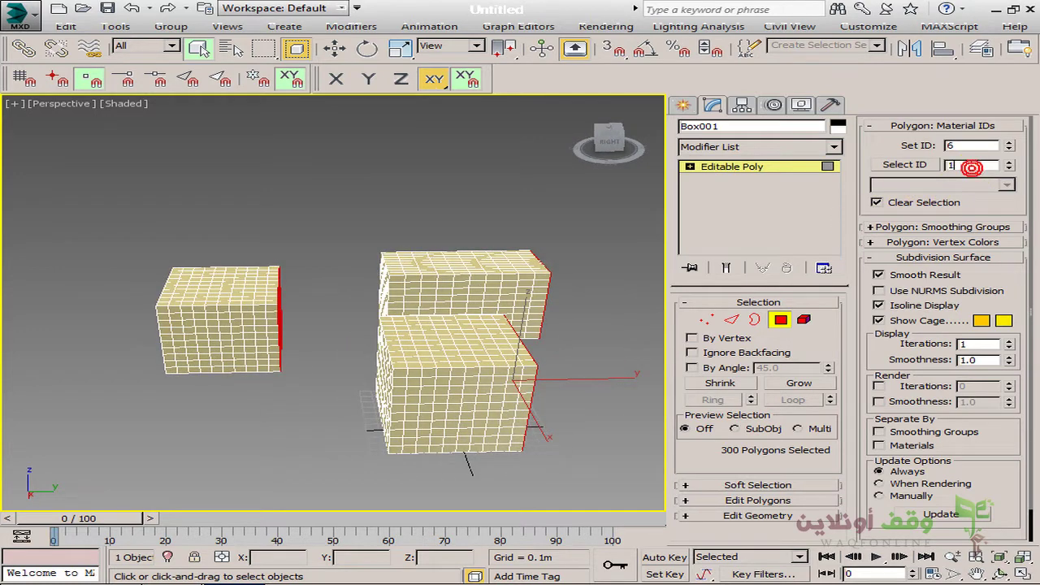
pyautogui.click(901, 164)
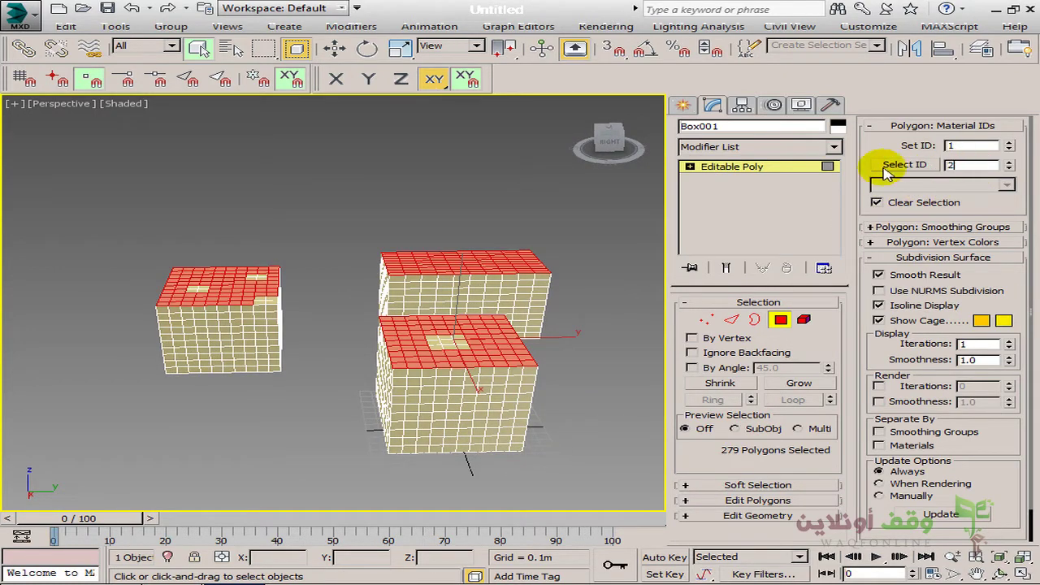
pyautogui.click(900, 165)
pyautogui.write('3')
pyautogui.click(904, 164)
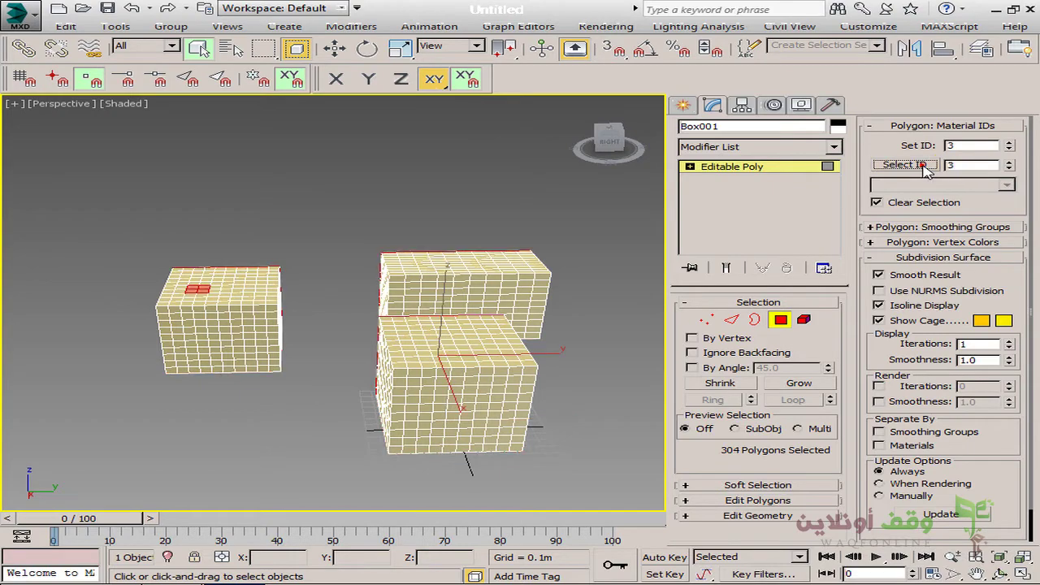
pyautogui.keyDown('alt'); pyautogui.moveTo(376, 355); pyautogui.dragTo(336, 376, button='middle'); pyautogui.keyUp('alt')
pyautogui.scroll(5, 413, 320)
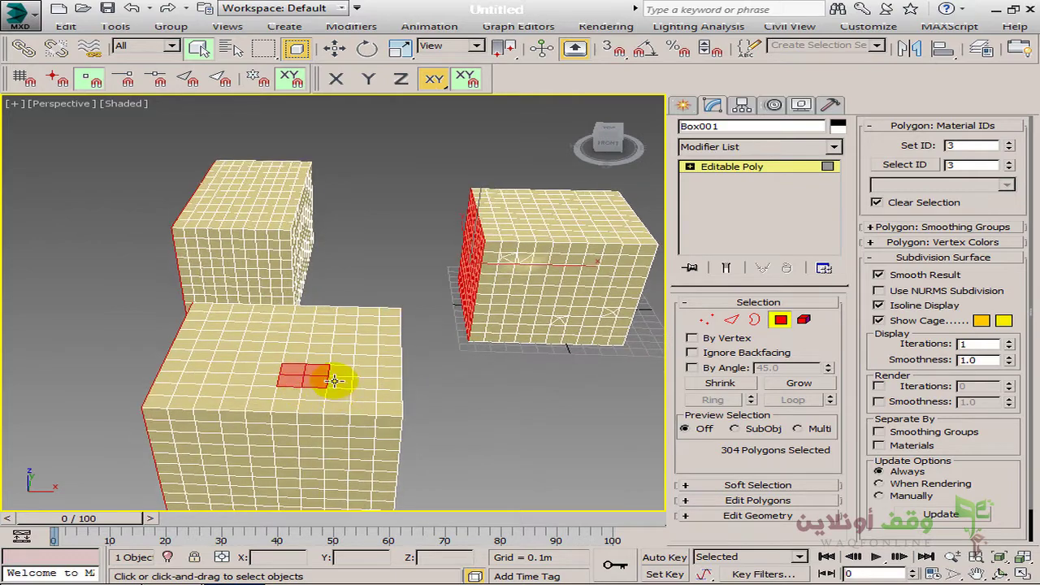
# Step: Select a 2 by 2 polygon block near the front corner of the front box's top face and assign it material ID 10
pyautogui.click(364, 382)
pyautogui.keyDown('alt'); pyautogui.moveTo(427, 324); pyautogui.dragTo(350, 363, button='middle'); pyautogui.keyUp('alt')
pyautogui.moveTo(350, 363); pyautogui.dragTo(363, 341, button='middle')
pyautogui.keyDown('ctrl'); pyautogui.click(360, 345); pyautogui.keyUp('ctrl')
pyautogui.keyDown('ctrl'); pyautogui.click(354, 354); pyautogui.keyUp('ctrl')
pyautogui.keyDown('ctrl'); pyautogui.click(390, 345); pyautogui.keyUp('ctrl')
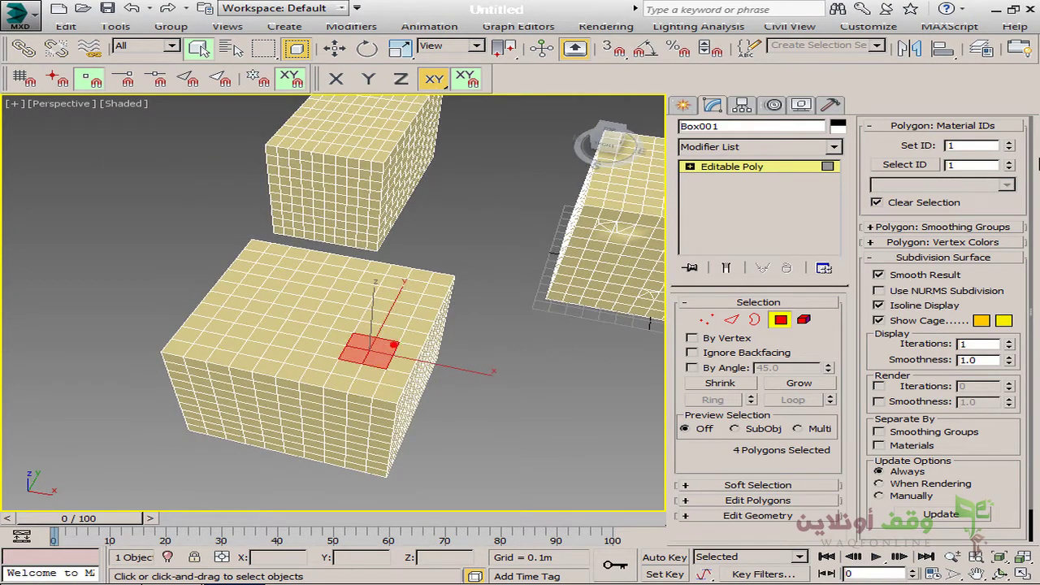
pyautogui.write('0')
pyautogui.doubleClick(967, 145)
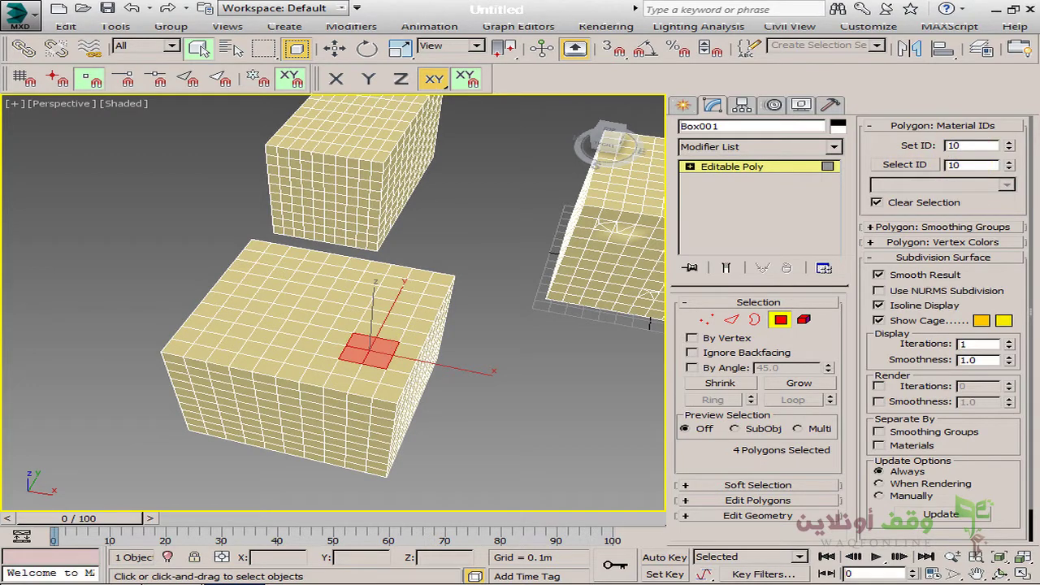
# Step: Select a 2 by 2 polygon block near the opposite side edge of the same top face and assign it material ID 11
pyautogui.click(244, 291)
pyautogui.keyDown('ctrl'); pyautogui.click(256, 305); pyautogui.keyUp('ctrl')
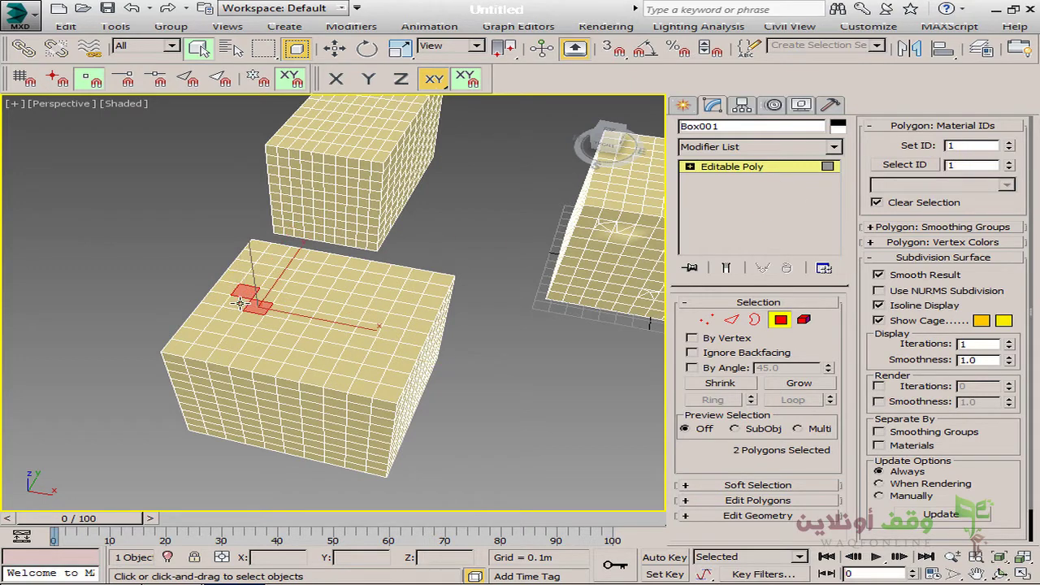
pyautogui.keyDown('ctrl'); pyautogui.click(238, 302); pyautogui.keyUp('ctrl')
pyautogui.keyDown('ctrl'); pyautogui.click(264, 295); pyautogui.keyUp('ctrl')
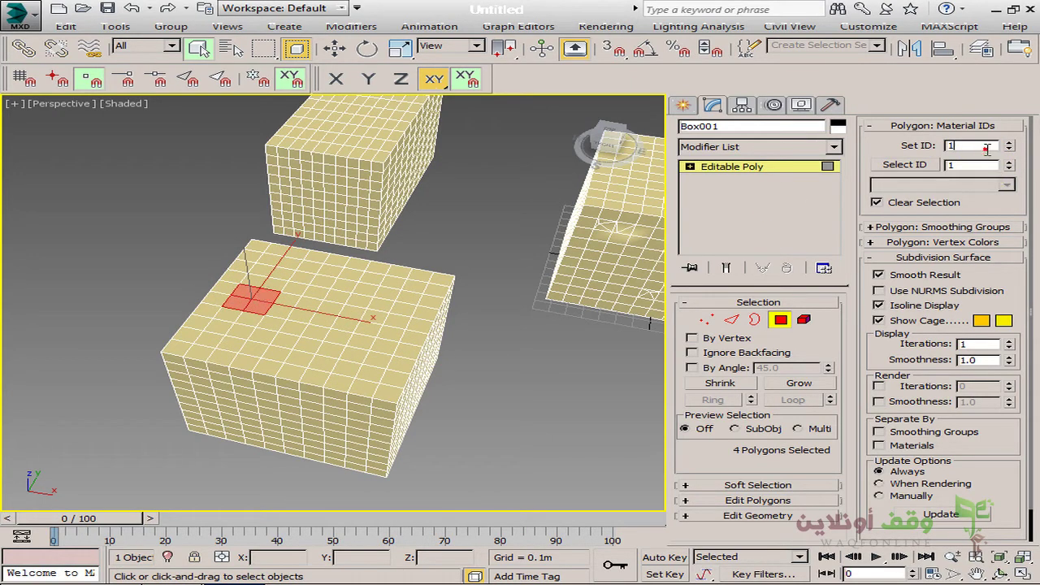
pyautogui.press('Return')
# Step: Change the 2 by 2 polygon block at the back corner of the top face to material ID 12
pyautogui.click(389, 296)
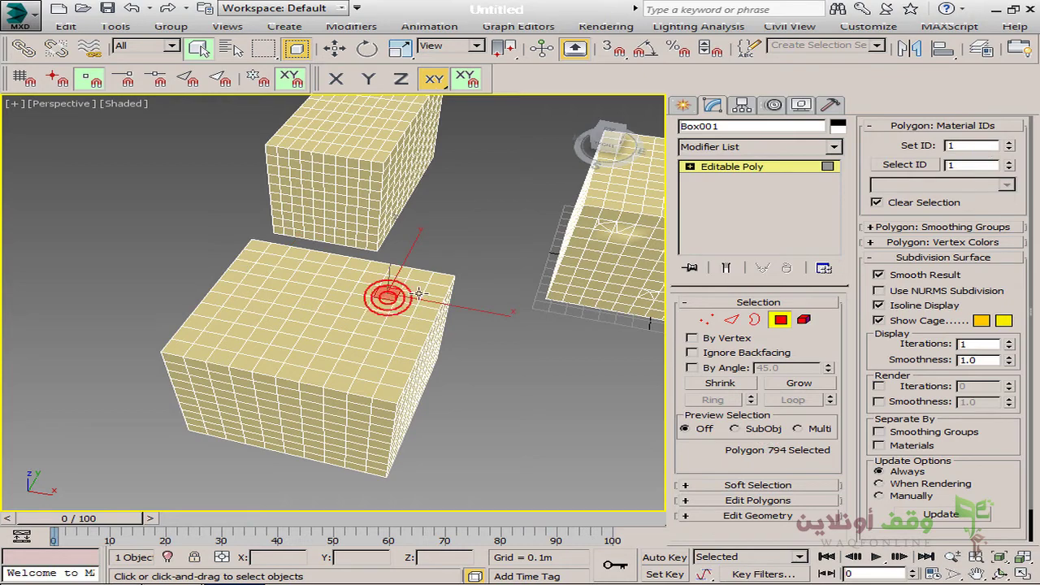
pyautogui.click(422, 278)
pyautogui.click(969, 150)
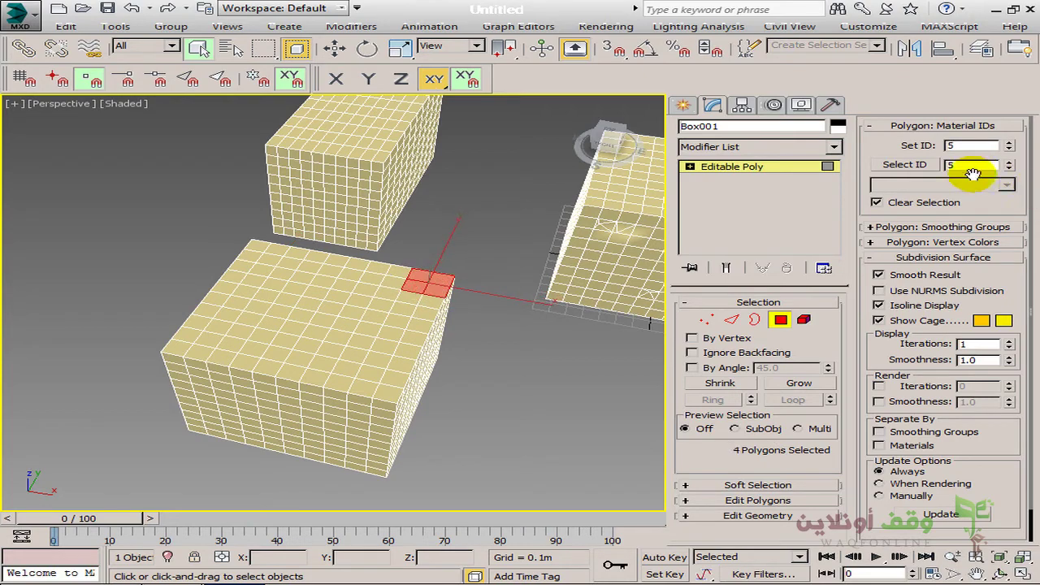
pyautogui.press('Return')
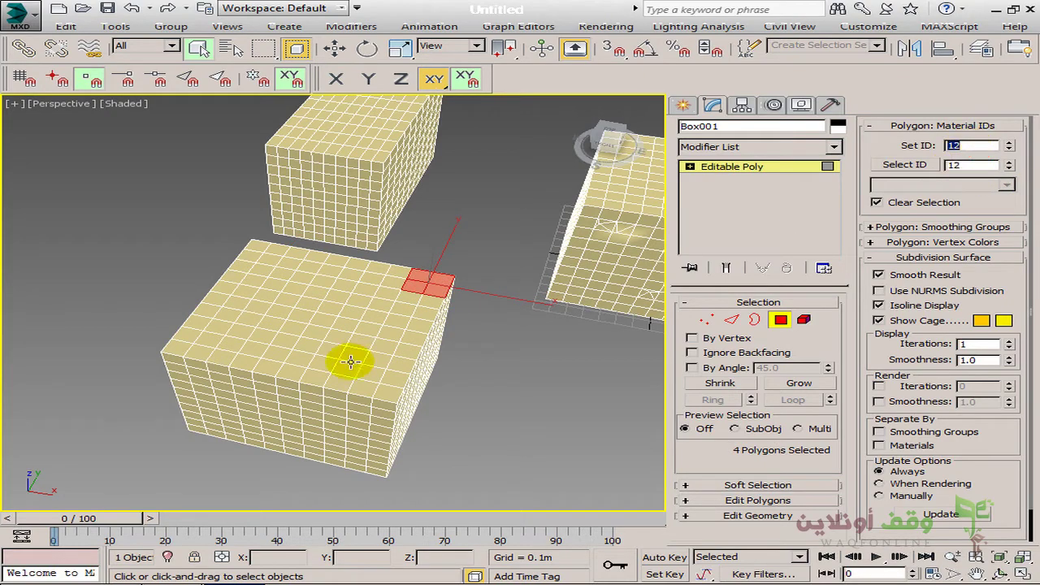
# Step: Clear the selection, and select the polygons with material IDs 10, 11 and 12 in turn
pyautogui.keyDown('alt'); pyautogui.moveTo(350, 363); pyautogui.dragTo(442, 399, button='middle'); pyautogui.keyUp('alt')
pyautogui.click(522, 390)
pyautogui.keyDown('alt'); pyautogui.moveTo(636, 387); pyautogui.dragTo(541, 360, button='middle'); pyautogui.keyUp('alt')
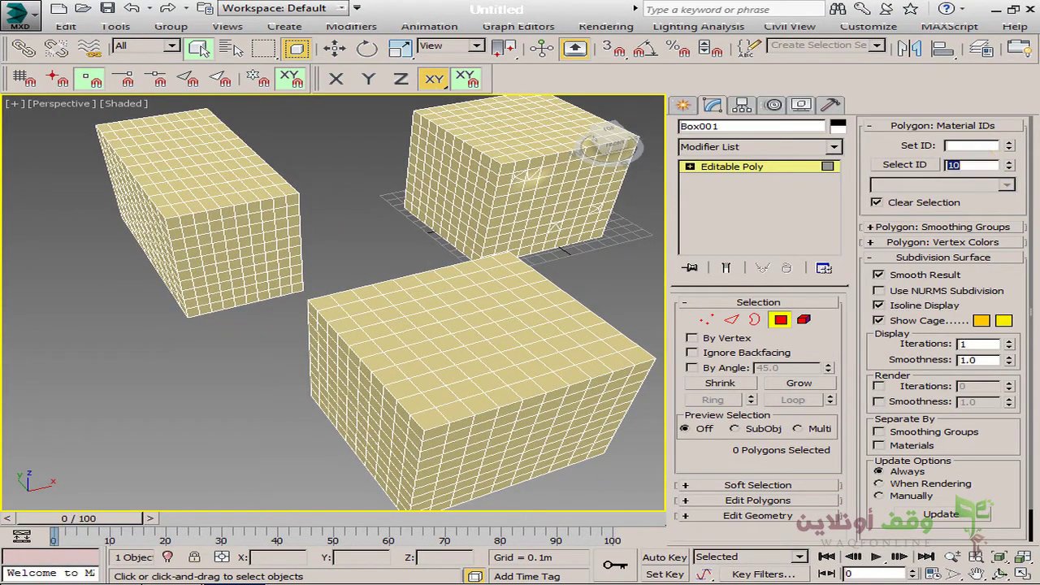
pyautogui.click(905, 164)
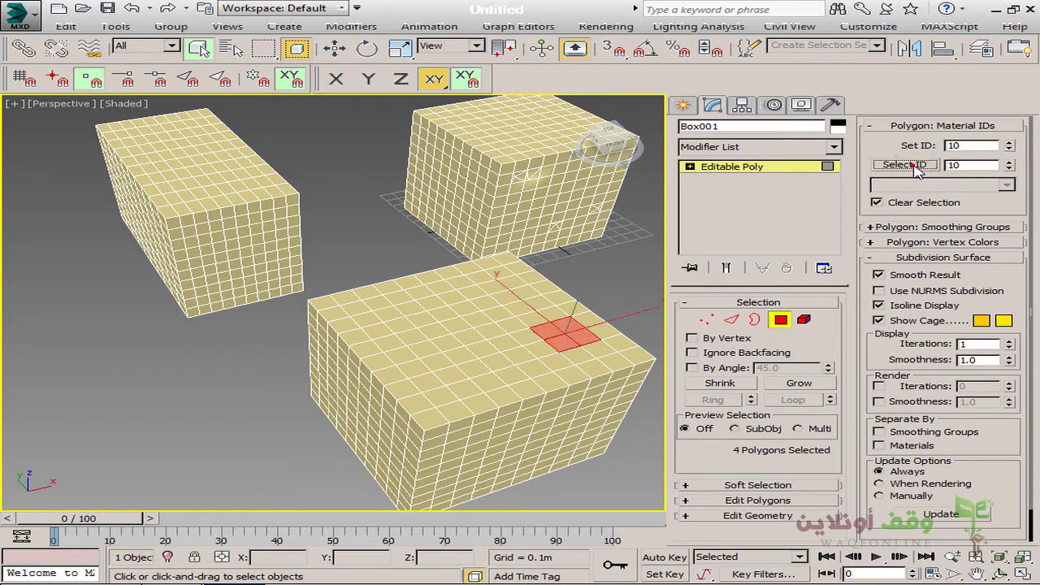
pyautogui.doubleClick(966, 165)
pyautogui.write('11')
pyautogui.click(920, 164)
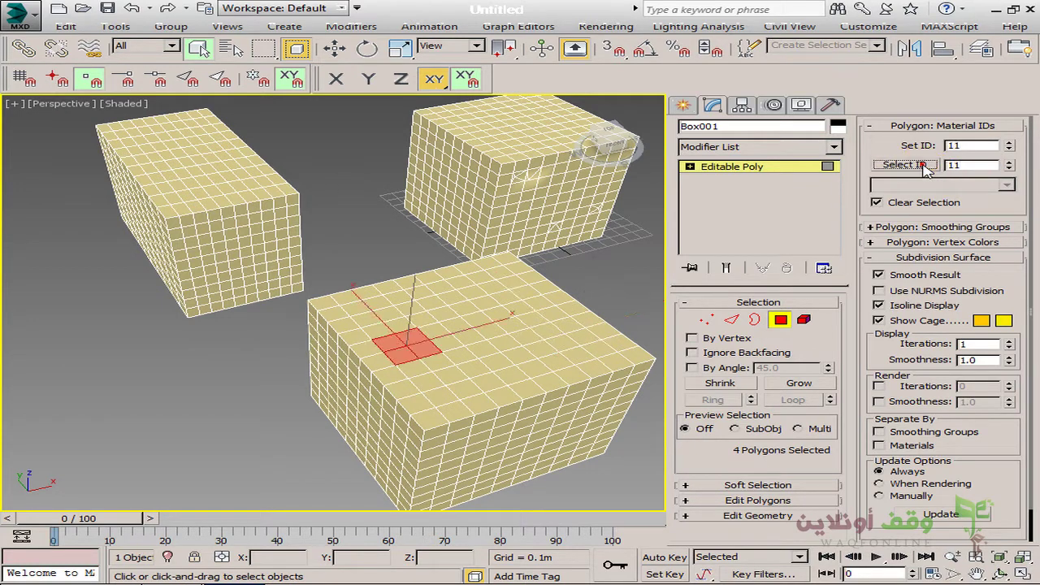
pyautogui.write('12')
pyautogui.click(904, 164)
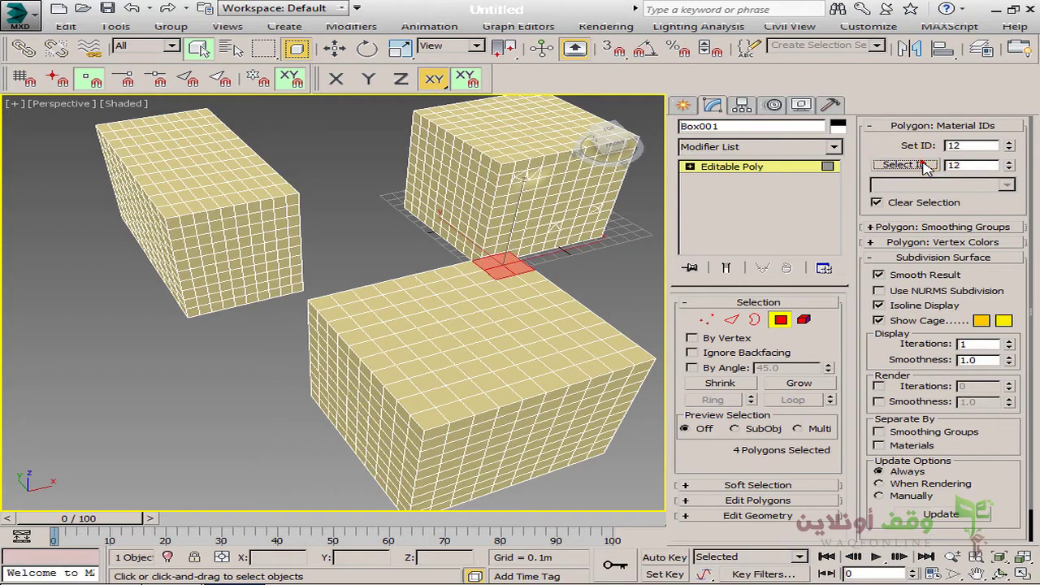
# Step: Examine the selected ID 12 polygons in relation to all three boxes, and clear the selection
pyautogui.keyDown('alt'); pyautogui.moveTo(557, 313); pyautogui.dragTo(512, 283, button='middle'); pyautogui.keyUp('alt')
pyautogui.moveTo(531, 338); pyautogui.dragTo(498, 310, button='middle')
pyautogui.scroll(-3, 498, 310)
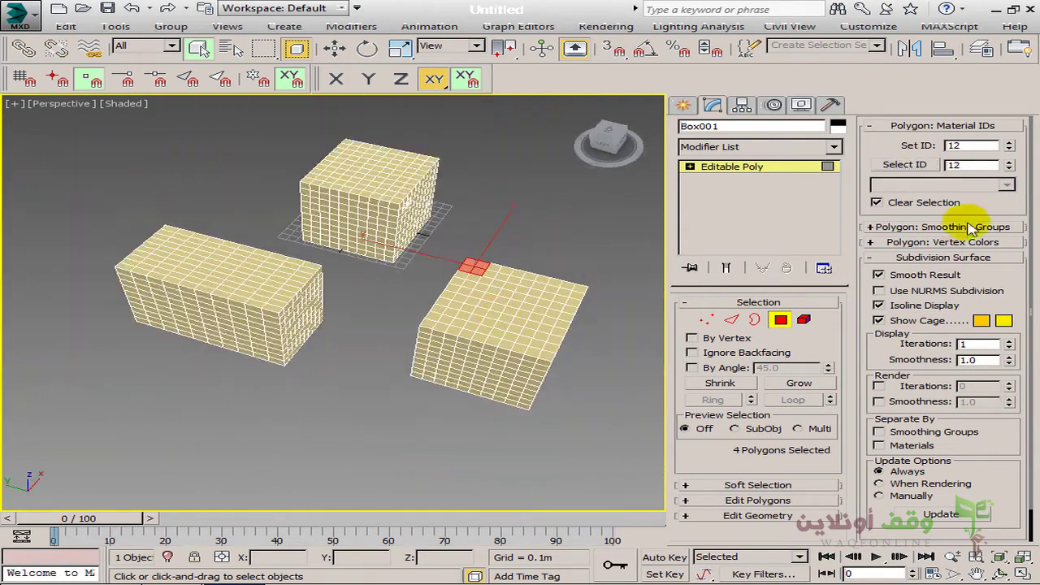
pyautogui.moveTo(590, 320); pyautogui.dragTo(563, 304, button='middle')
pyautogui.click(566, 309)
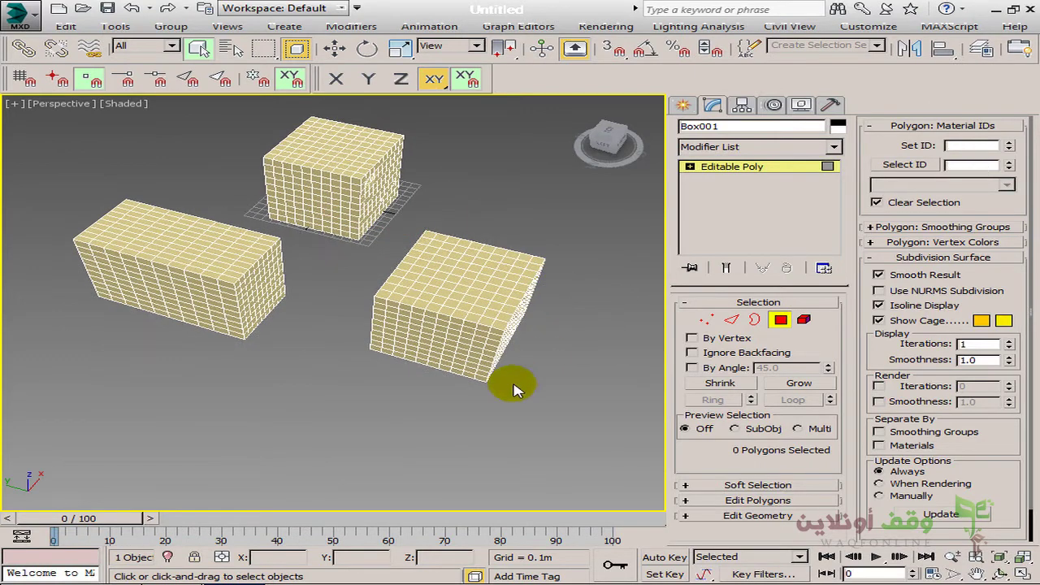
pyautogui.moveTo(508, 365); pyautogui.dragTo(520, 378, button='middle')
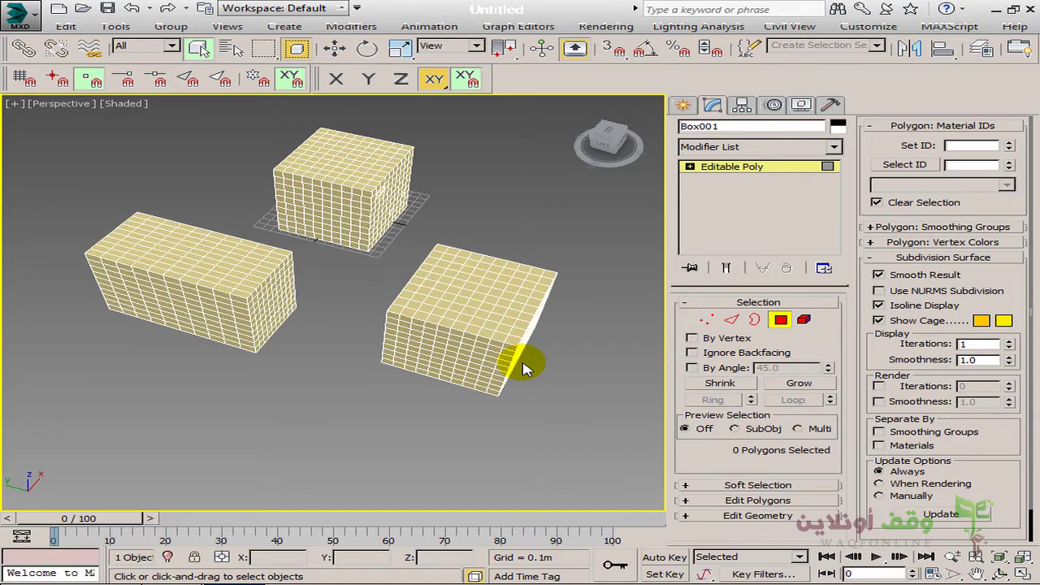
# Step: Pick a few scattered polygons on the front box's top face to compare their material IDs, and clear the selection
pyautogui.keyDown('alt'); pyautogui.moveTo(531, 378); pyautogui.dragTo(524, 410, button='middle'); pyautogui.keyUp('alt')
pyautogui.scroll(-3, 523, 410)
pyautogui.scroll(-2, 541, 411)
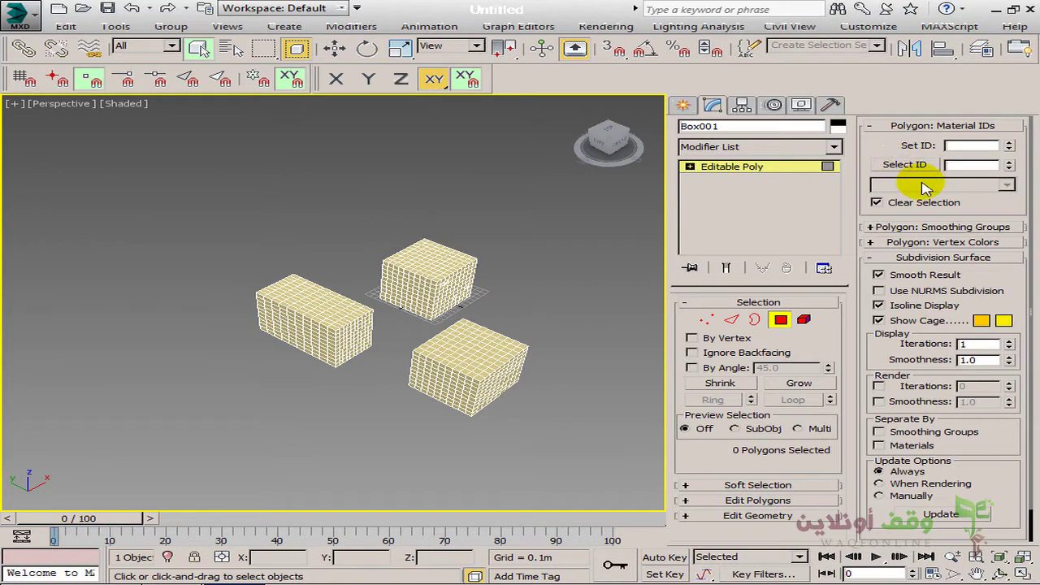
pyautogui.keyDown('alt'); pyautogui.moveTo(487, 364); pyautogui.dragTo(484, 361, button='middle'); pyautogui.keyUp('alt')
pyautogui.scroll(3, 484, 361)
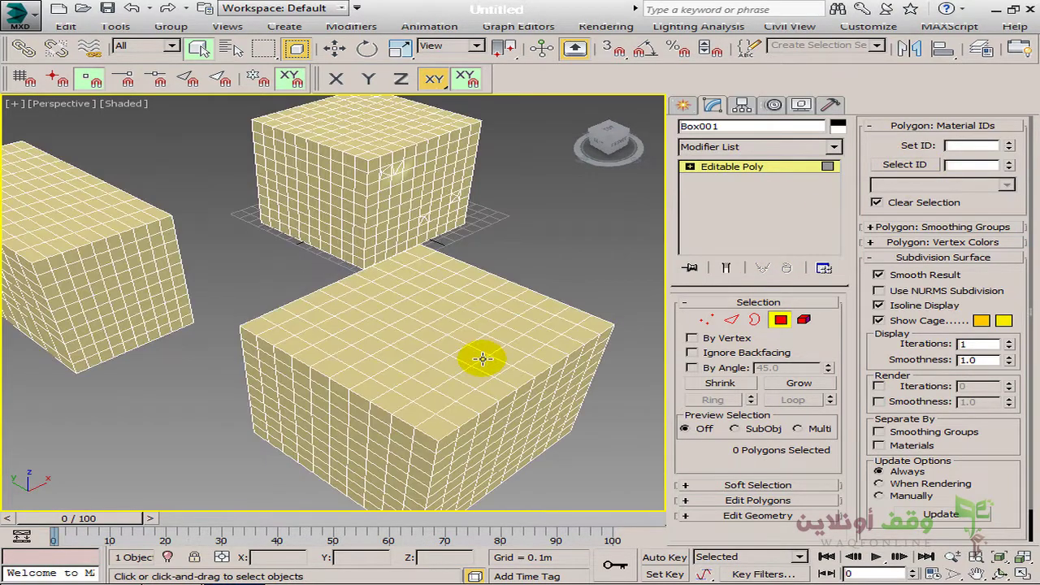
pyautogui.click(488, 344)
pyautogui.keyDown('ctrl'); pyautogui.click(463, 315); pyautogui.keyUp('ctrl')
pyautogui.keyDown('ctrl'); pyautogui.click(429, 355); pyautogui.keyUp('ctrl')
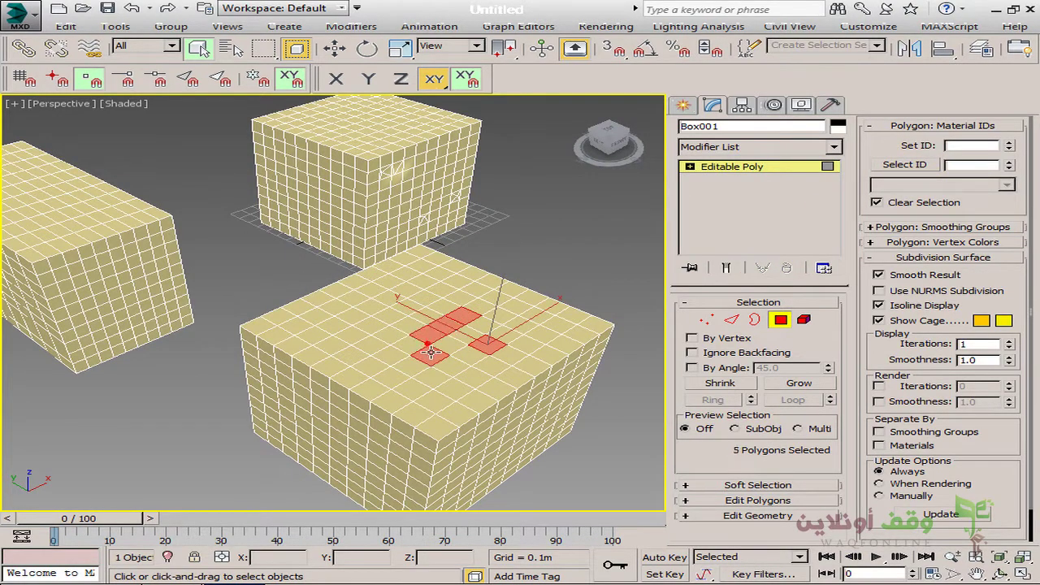
pyautogui.keyDown('alt'); pyautogui.moveTo(512, 387); pyautogui.dragTo(545, 429, button='middle'); pyautogui.keyUp('alt')
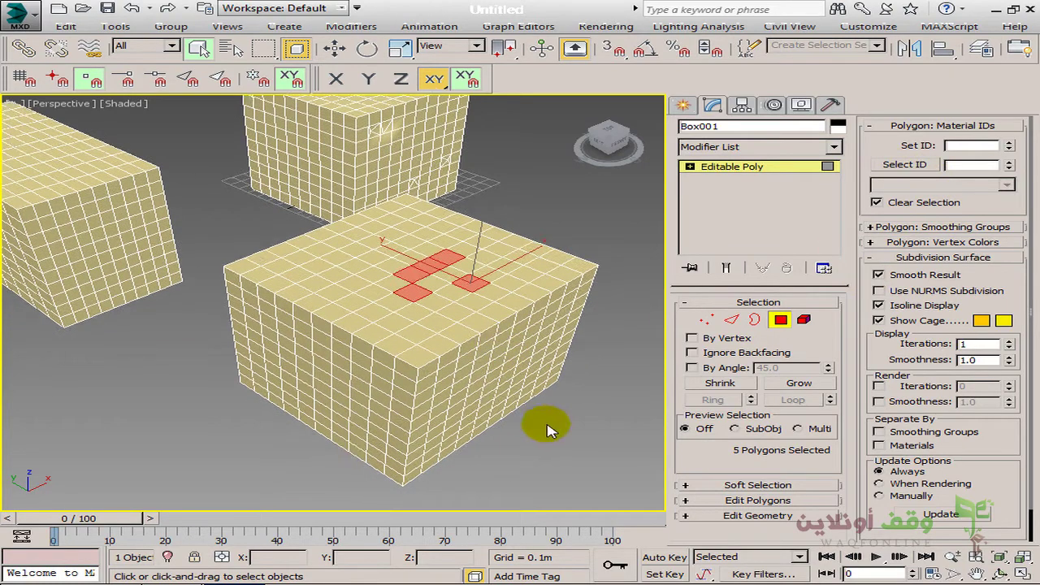
pyautogui.click(565, 471)
# Step: Exit the Polygon sub-object level and bring all three boxes into view
pyautogui.moveTo(565, 471); pyautogui.dragTo(654, 385, button='middle')
pyautogui.scroll(-4, 483, 407)
pyautogui.click(780, 319)
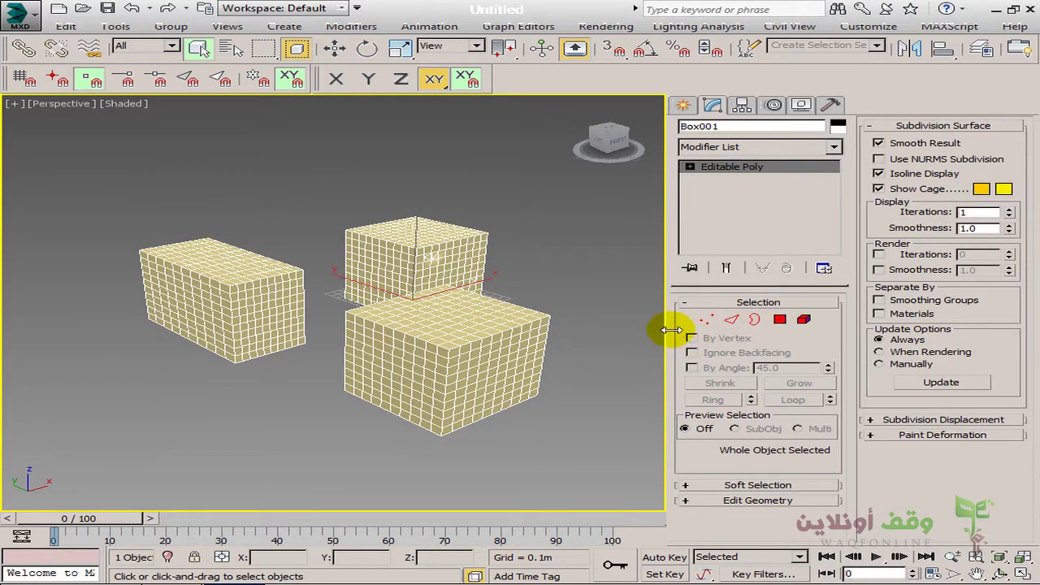
pyautogui.scroll(-3, 515, 356)
pyautogui.keyDown('alt'); pyautogui.moveTo(522, 349); pyautogui.dragTo(475, 374, button='middle'); pyautogui.keyUp('alt')
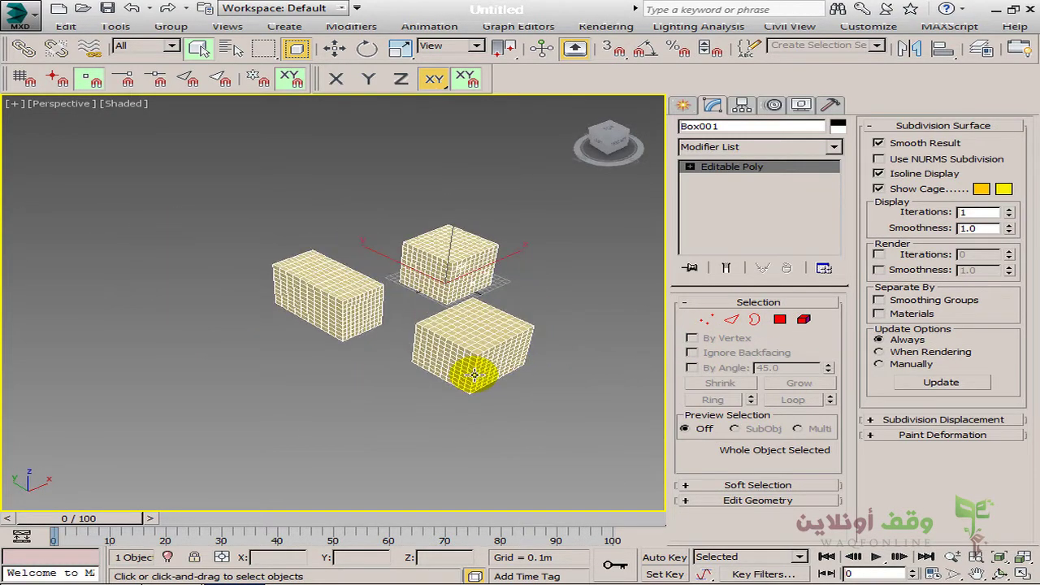